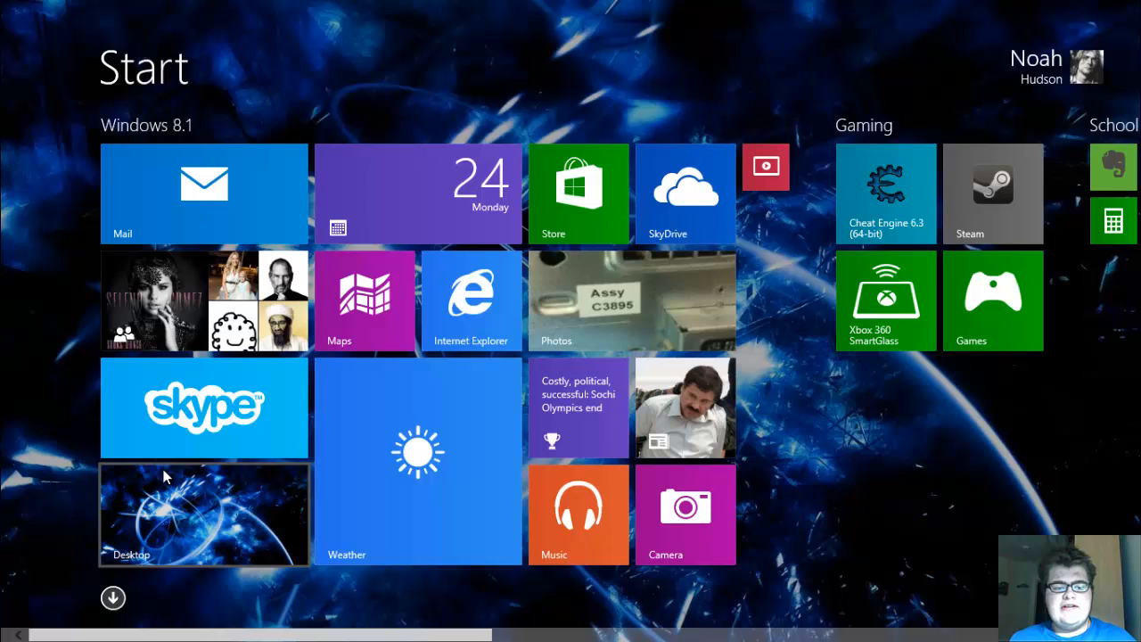
- Launch Internet Explorer and go to the classicshell.net website
click(479, 305)
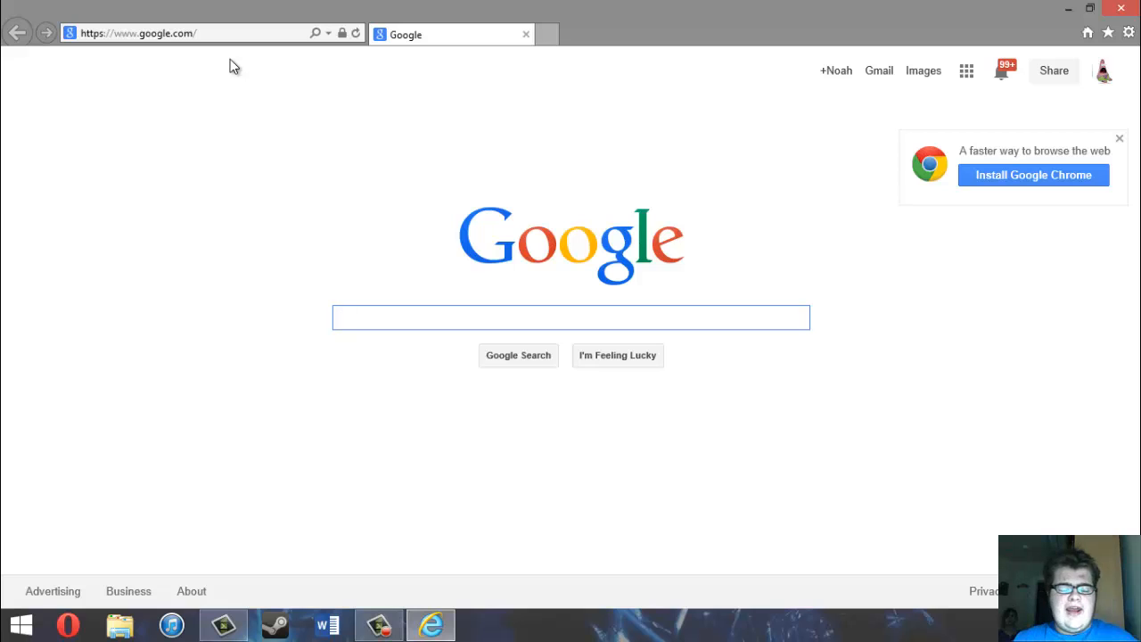
click(1129, 34)
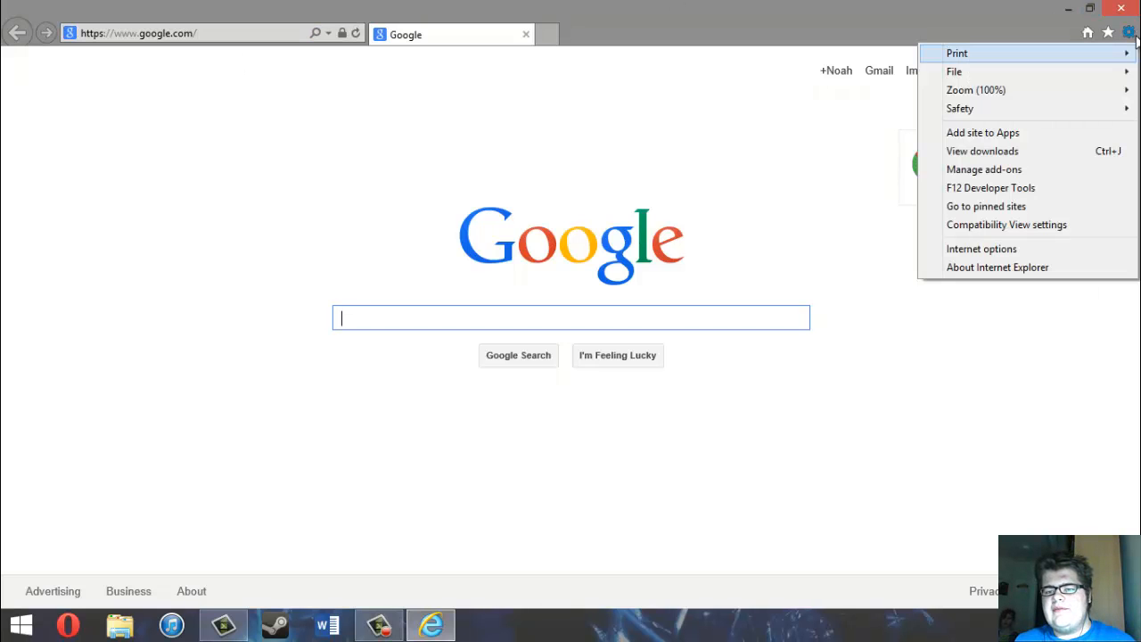
click(794, 7)
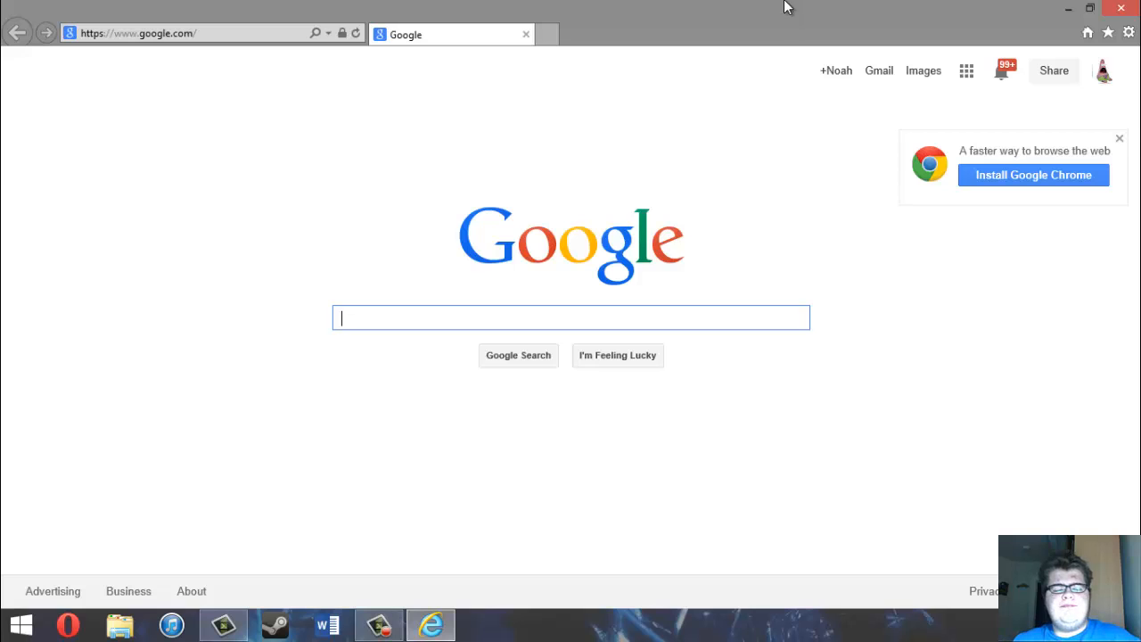
click(214, 38)
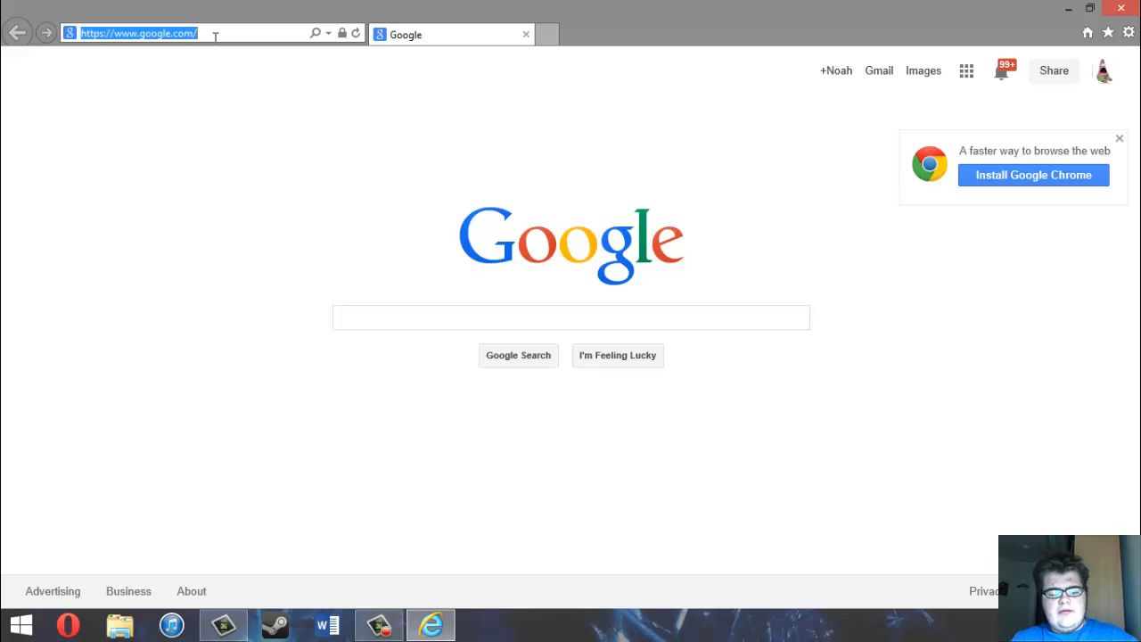
text(classi)
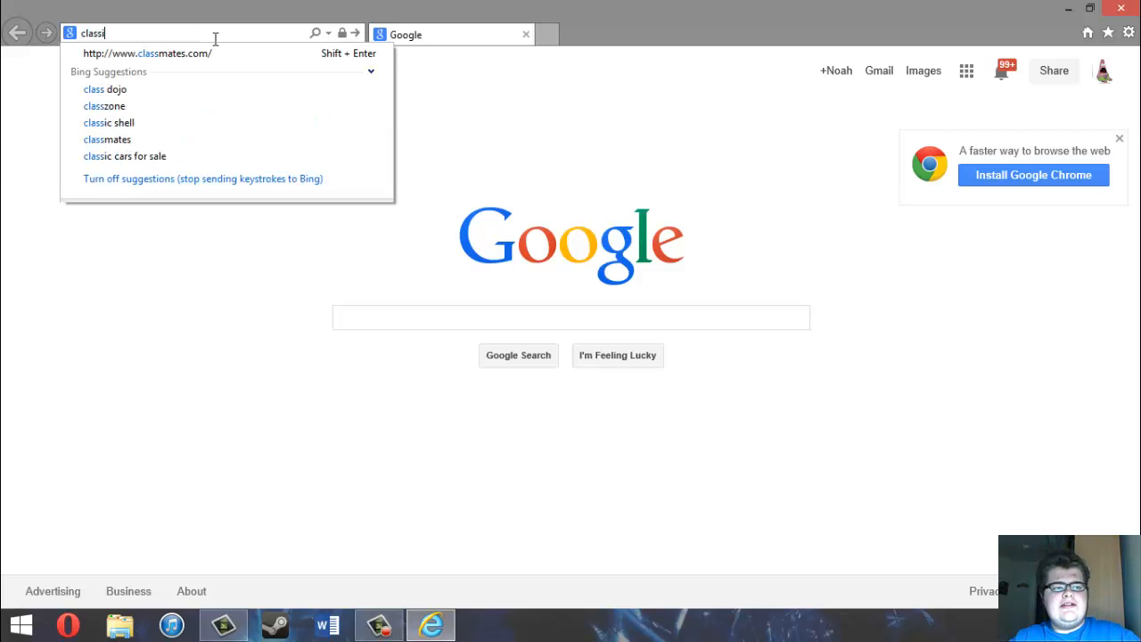
text(cshell)
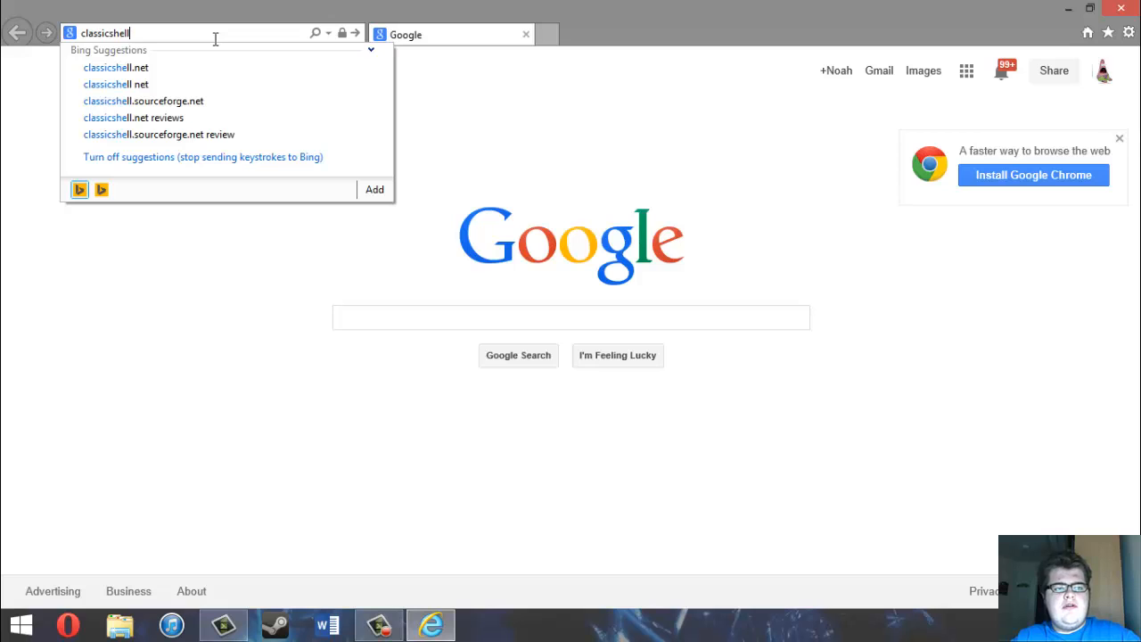
text(.net)
key(Return)
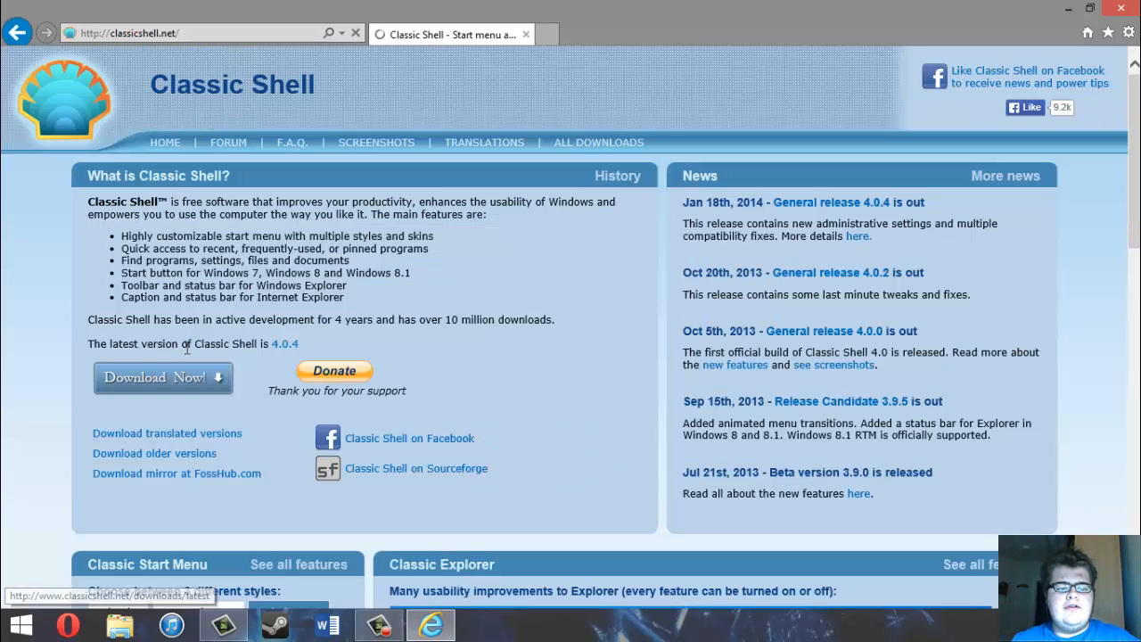
- Download and save the latest Classic Shell installer, and open the folder that contains it
click(191, 377)
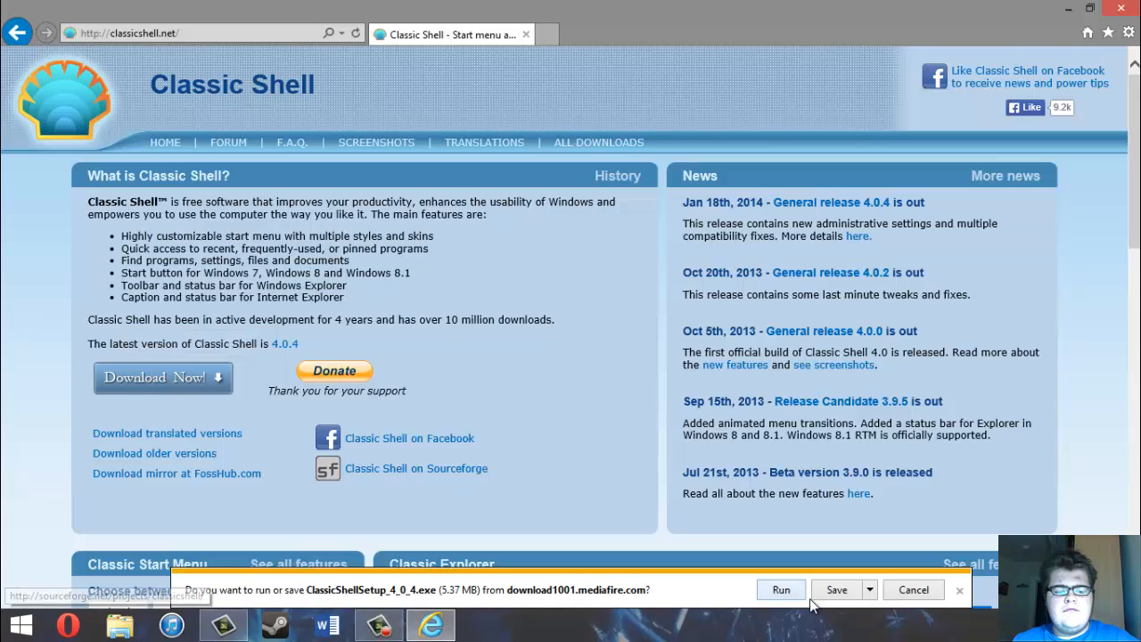
click(838, 592)
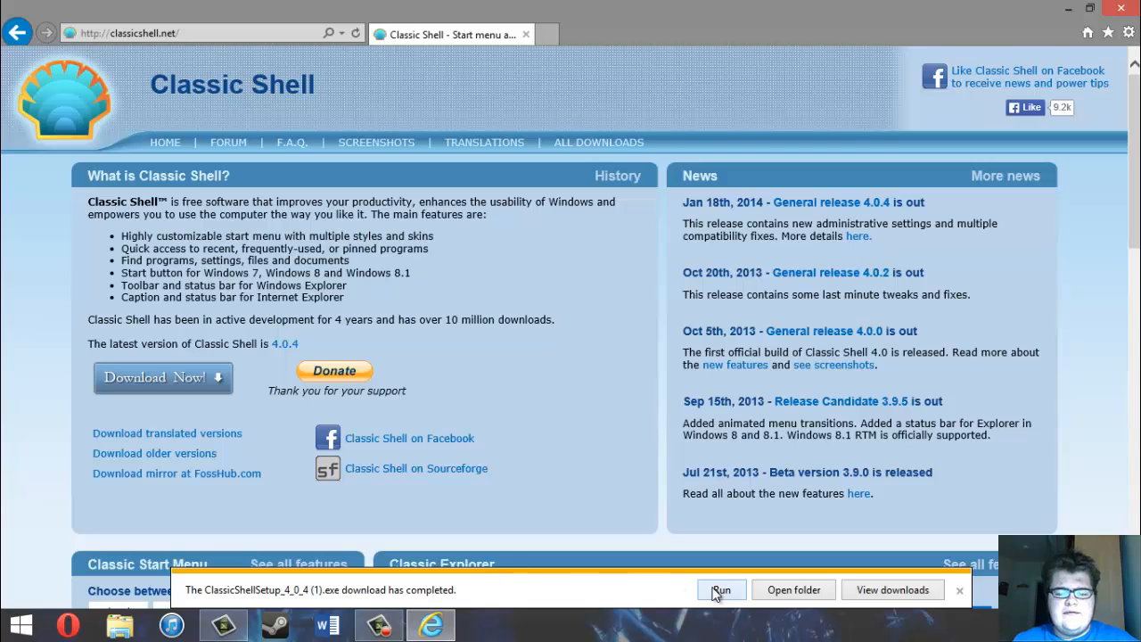
click(793, 590)
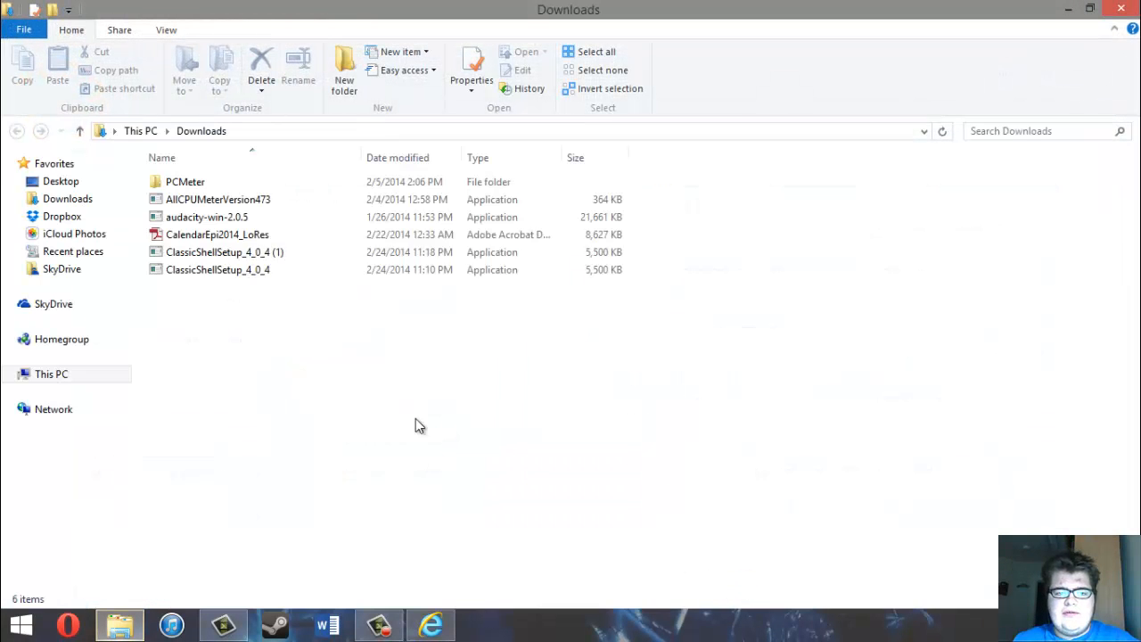
- Run ClassicShellSetup_4_0_4, accept the license agreement and continue to the custom setup page
click(226, 274)
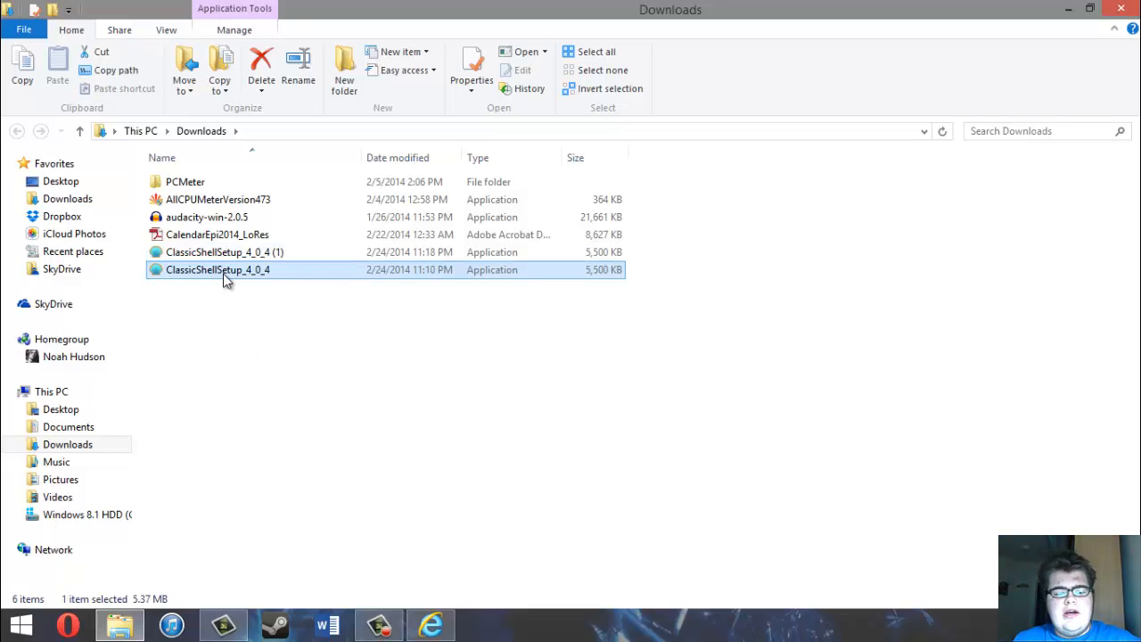
double_click(226, 274)
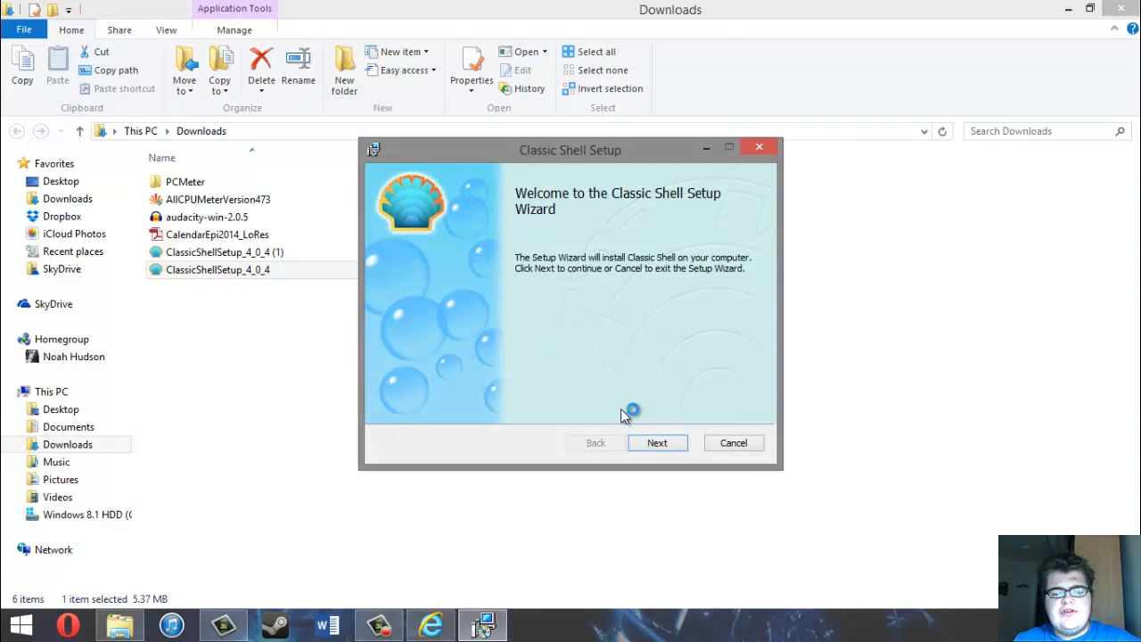
click(660, 443)
click(467, 405)
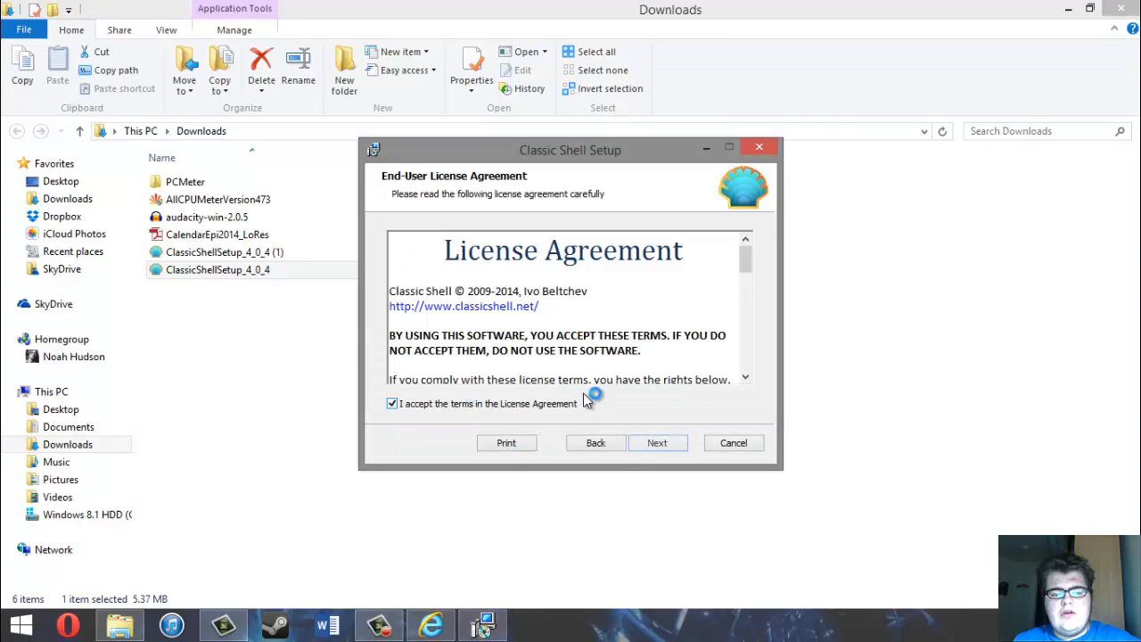
click(663, 445)
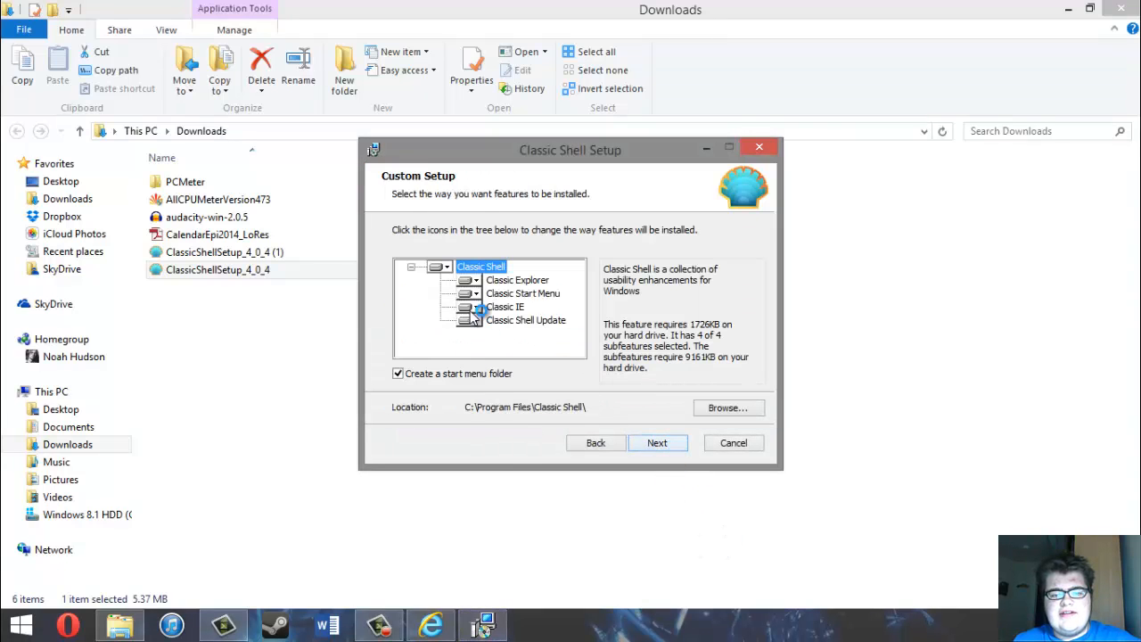
- Minimize the Downloads window, close the browser and move the setup wizard up over the desktop
click(1069, 8)
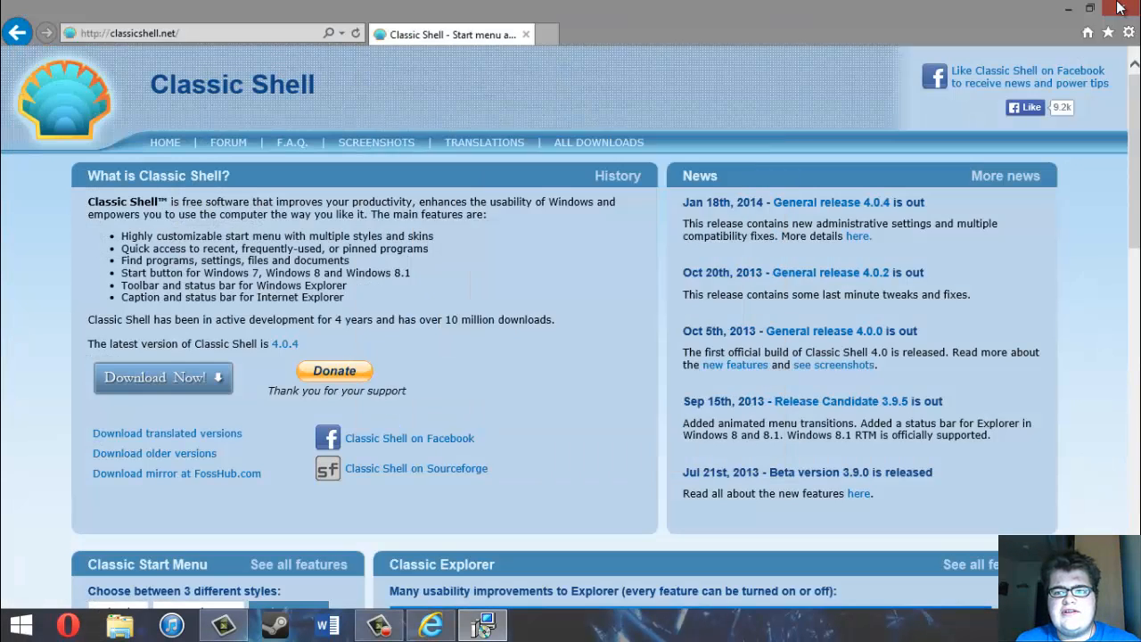
click(1124, 8)
drag(571, 153, 473, 98)
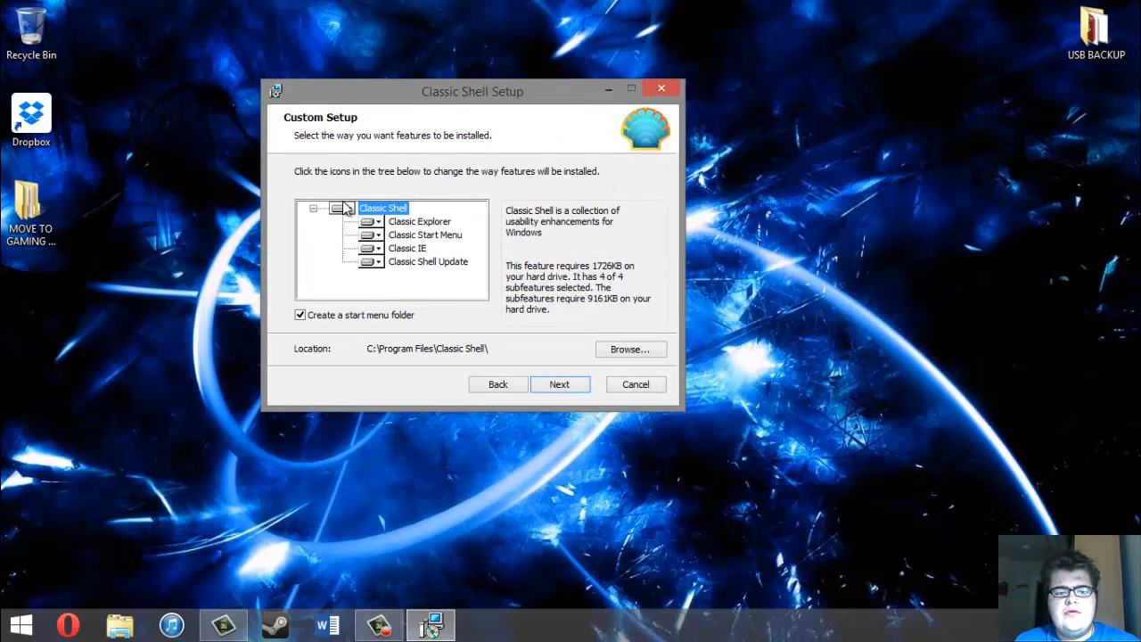
- Exclude the Classic Explorer and Classic IE features from the installation by making them entirely unavailable
click(371, 223)
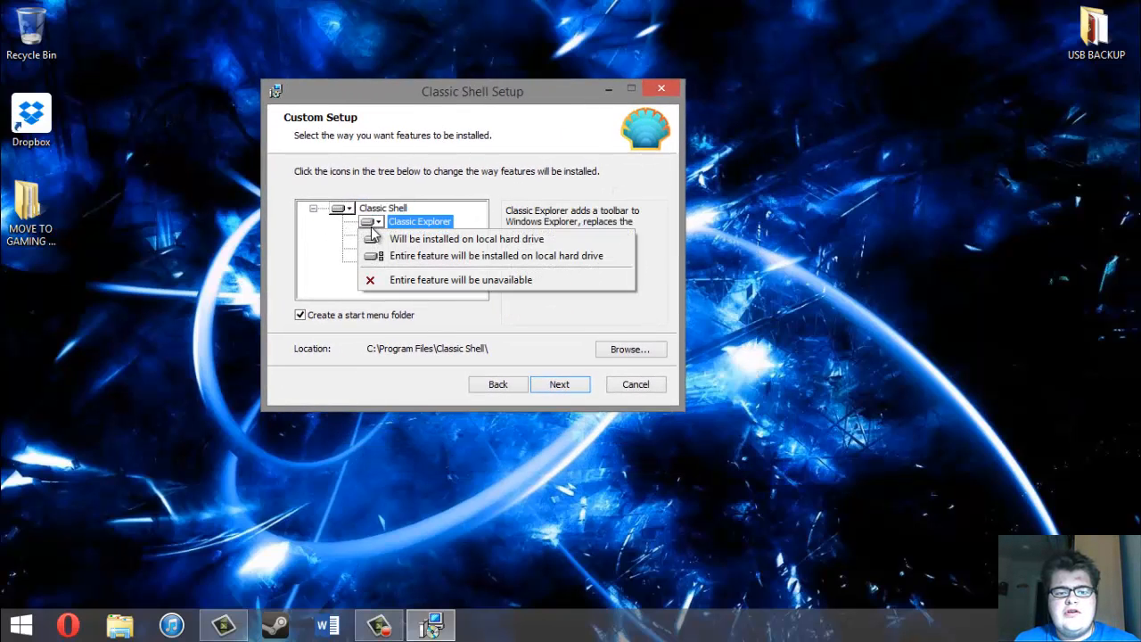
click(393, 282)
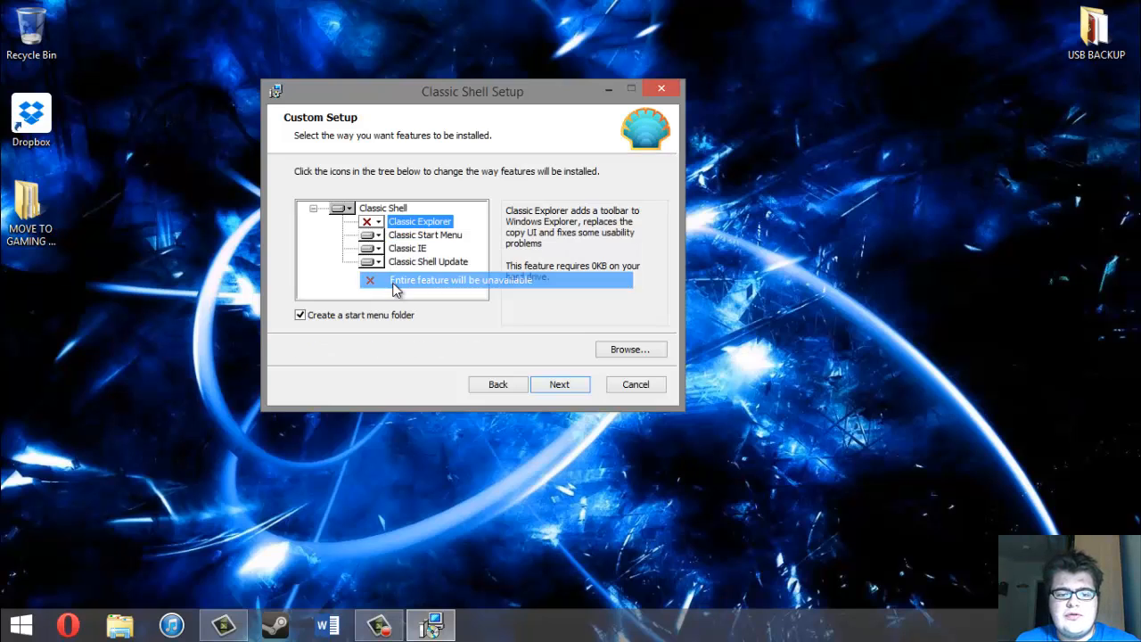
click(374, 249)
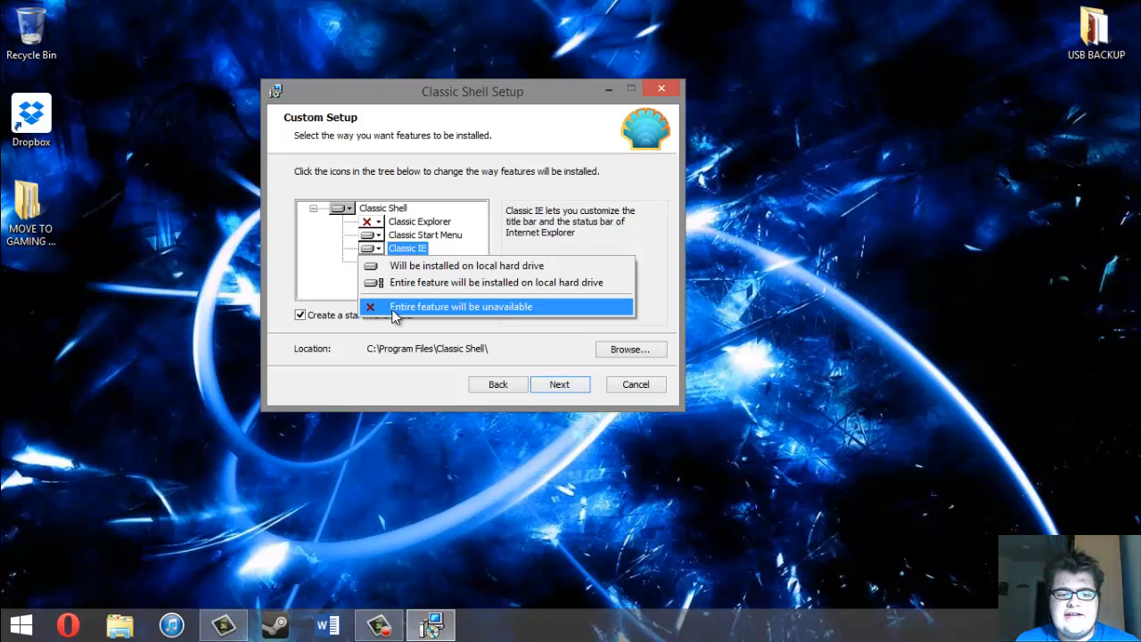
click(395, 307)
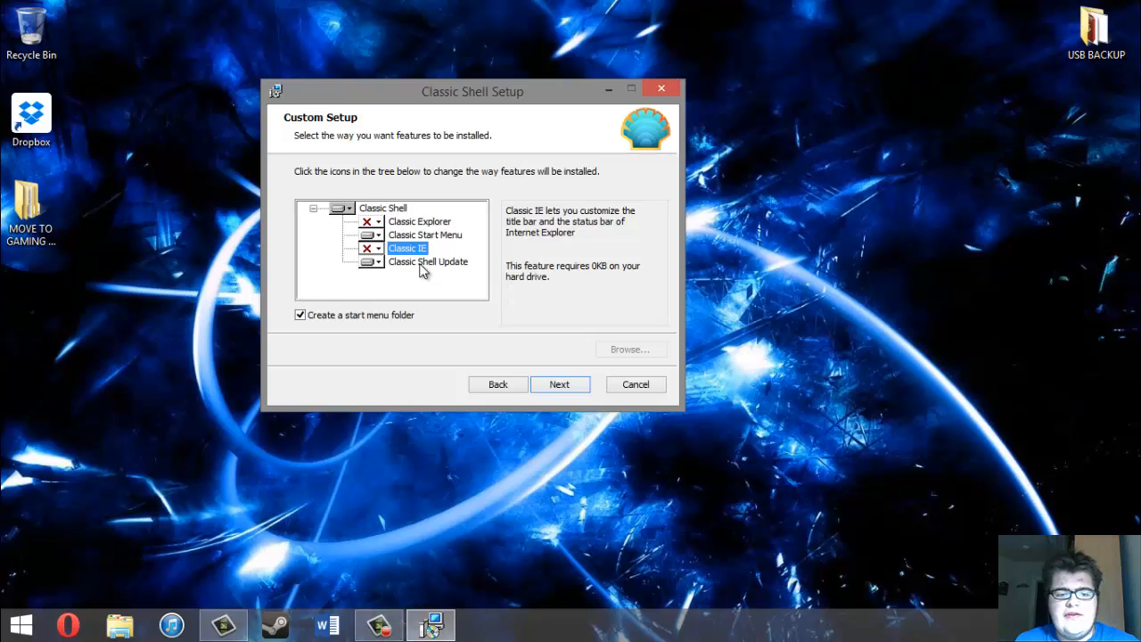
- Install Classic Shell with the chosen features, allow the system changes and finish the setup wizard
click(555, 384)
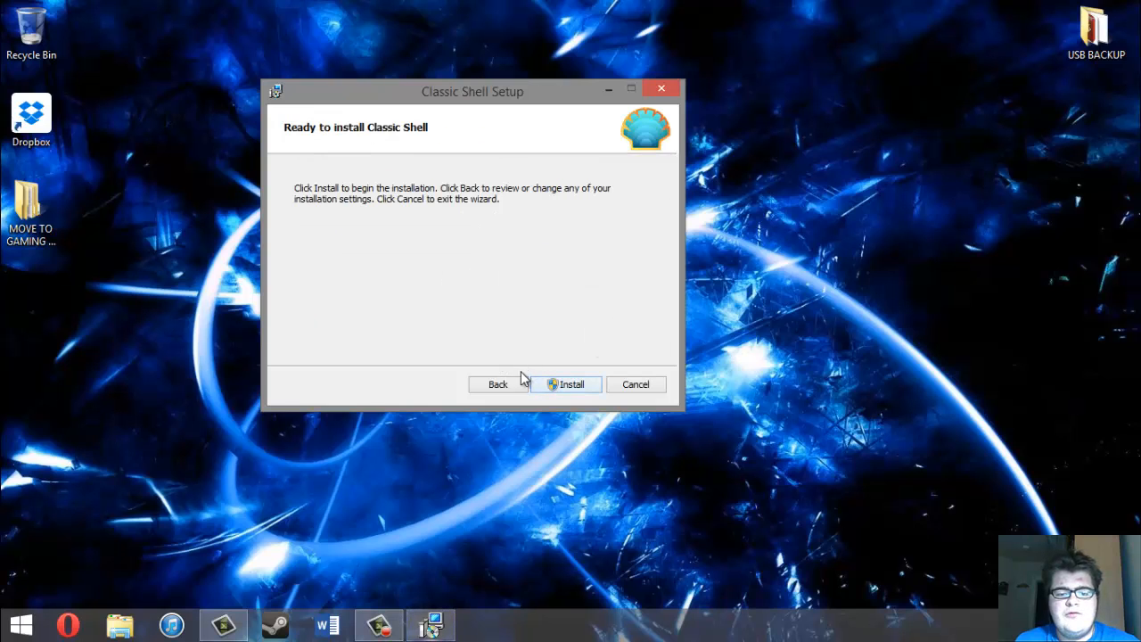
click(554, 384)
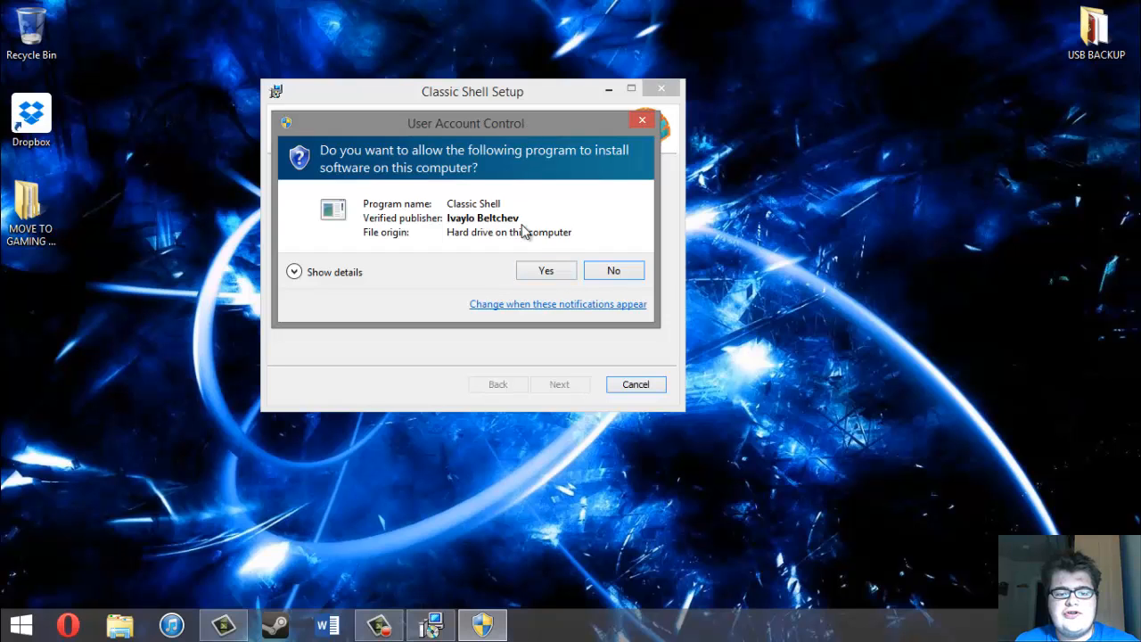
click(543, 272)
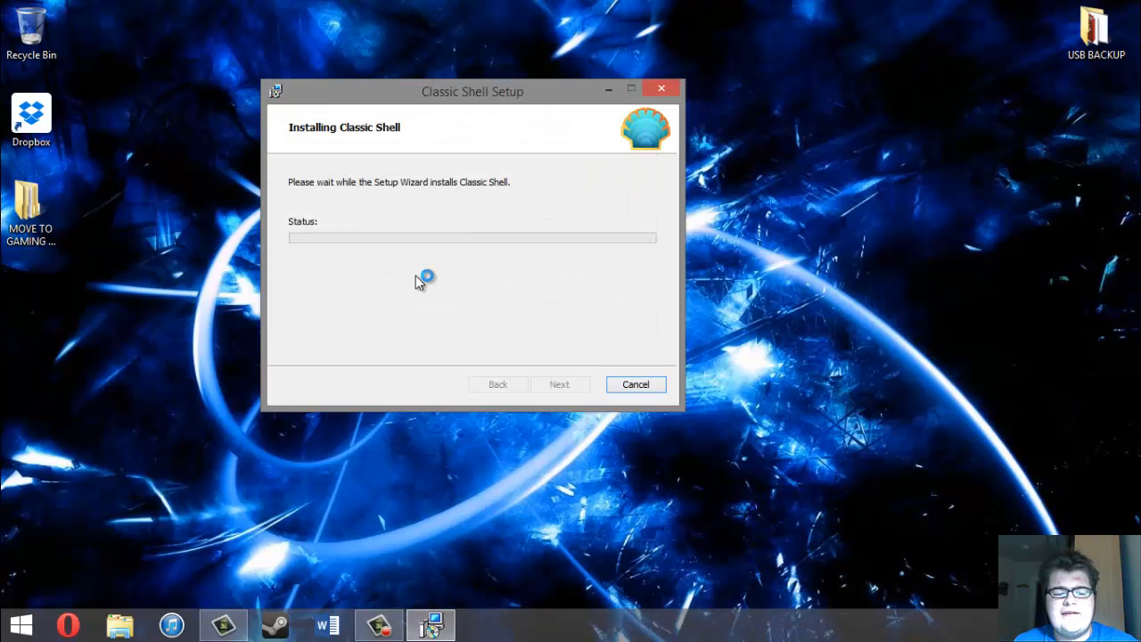
click(540, 357)
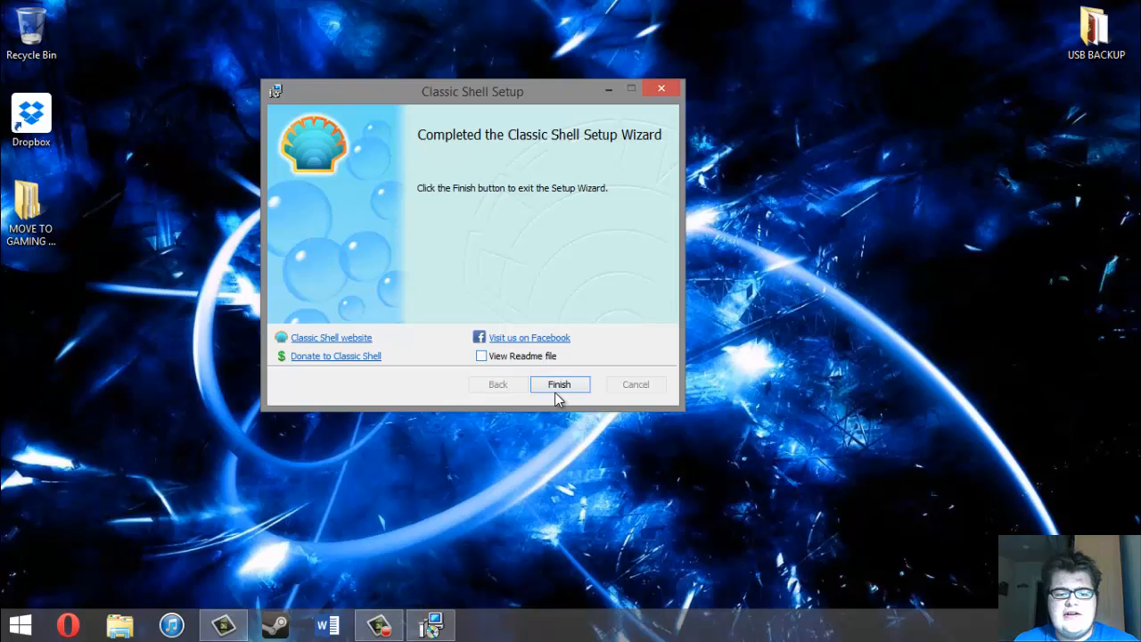
click(559, 385)
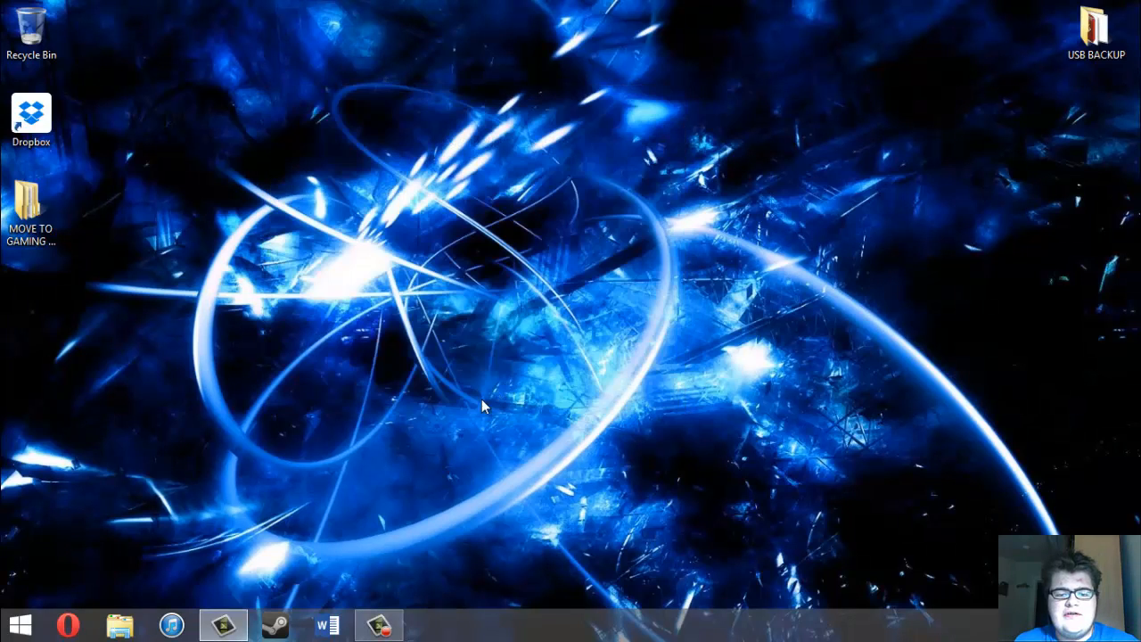
- Open the Classic Start Menu settings and show the start menu style options
click(18, 625)
click(12, 629)
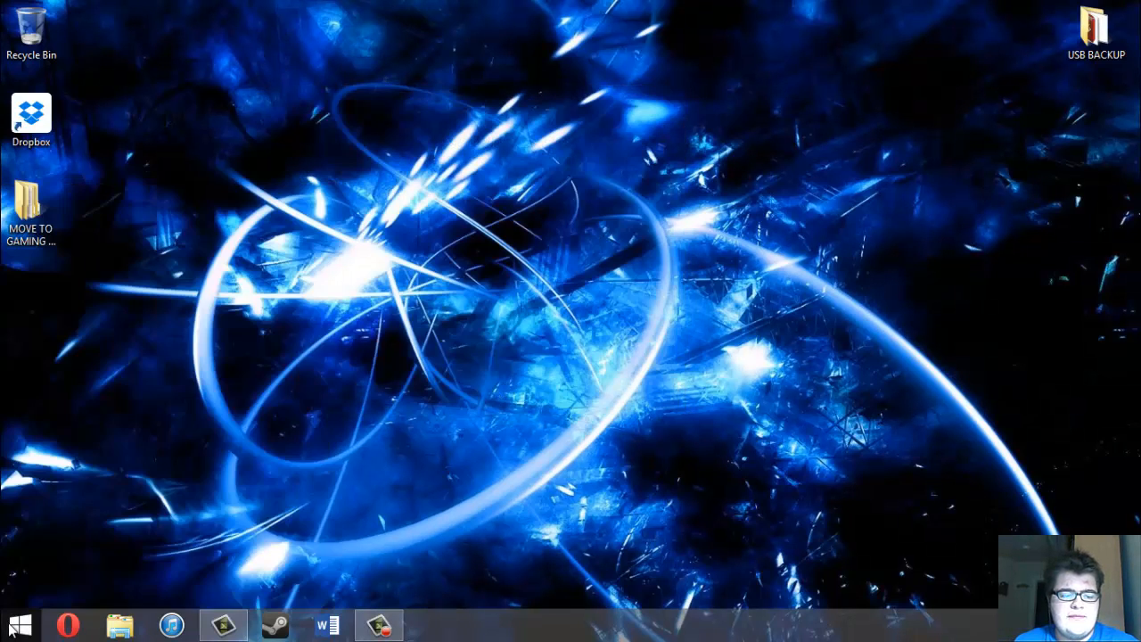
right_click(23, 628)
click(57, 570)
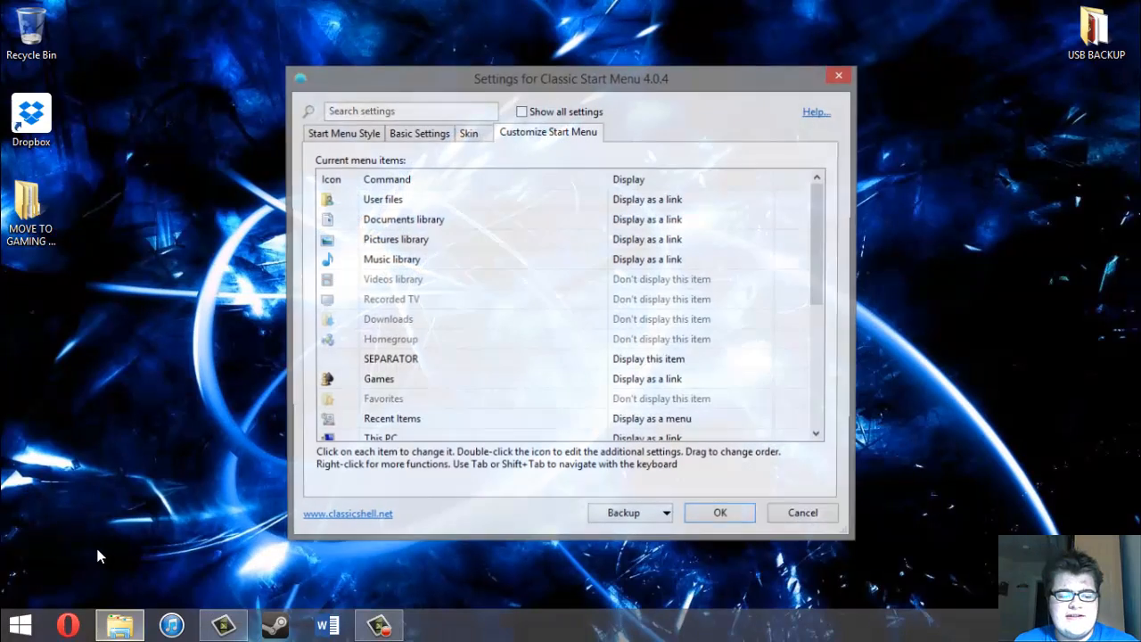
click(375, 136)
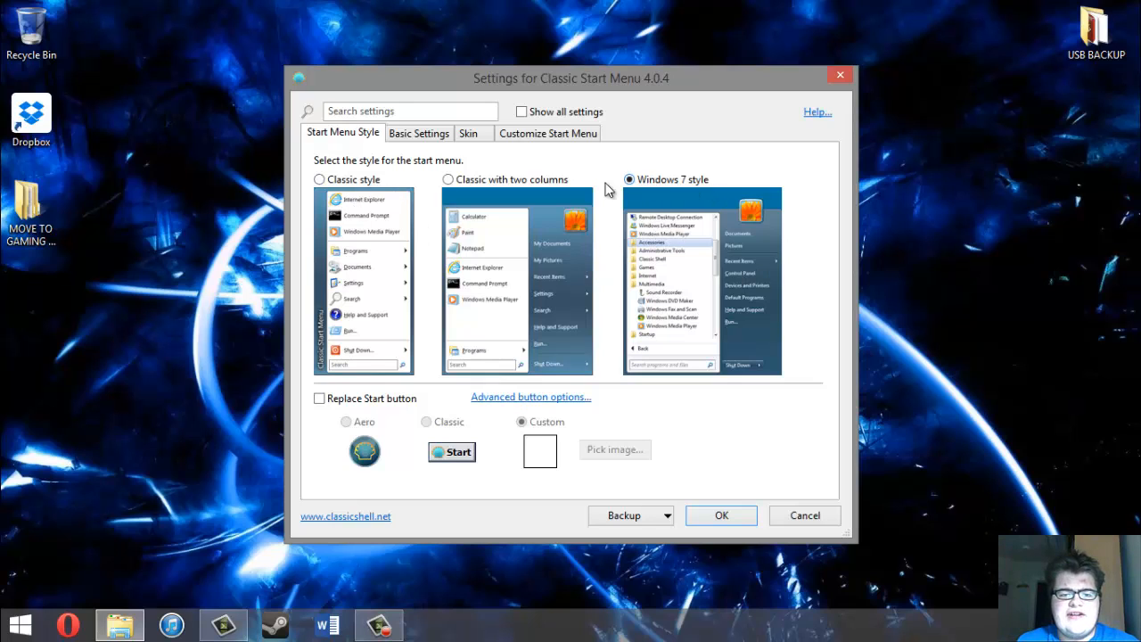
- Try the Classic style and the Classic with two columns style, previewing the start menu with each
click(529, 180)
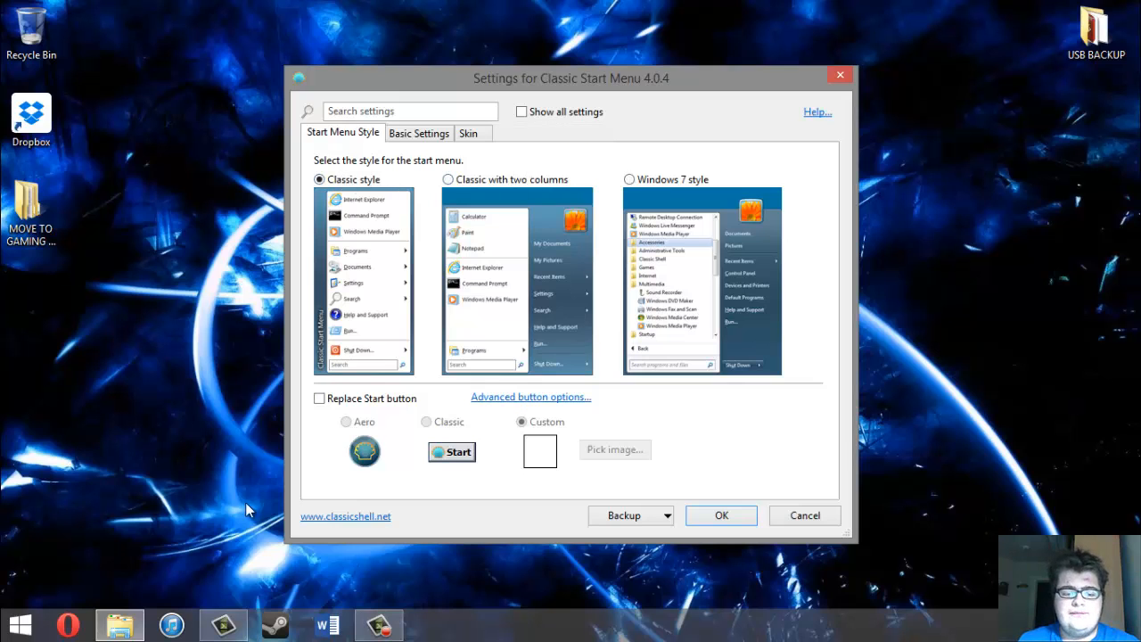
click(17, 624)
click(16, 624)
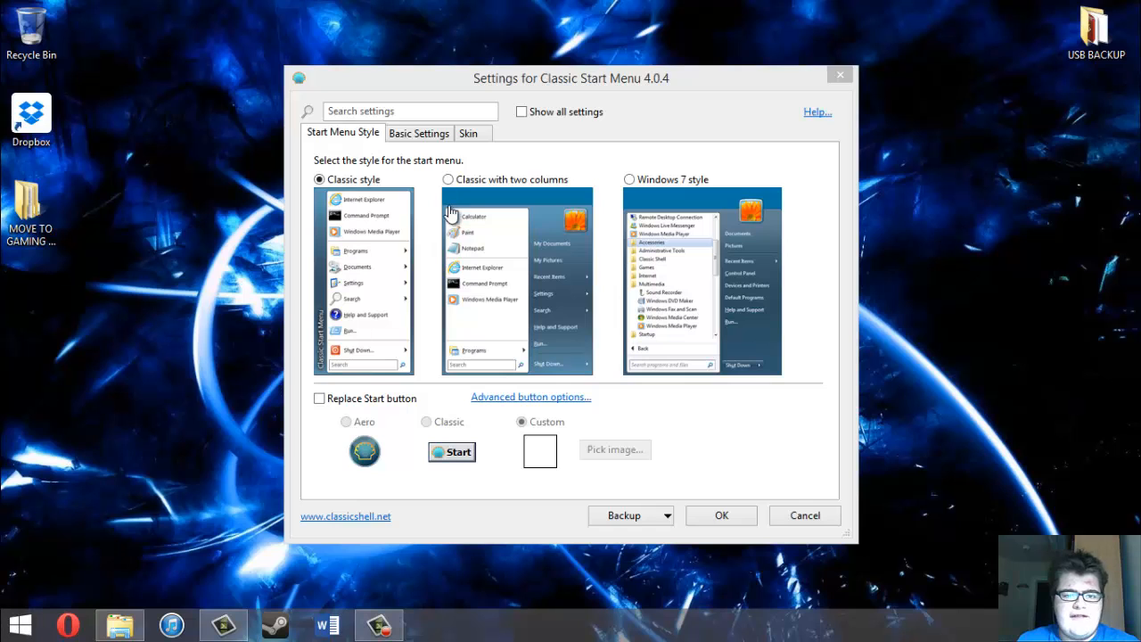
click(451, 214)
click(18, 624)
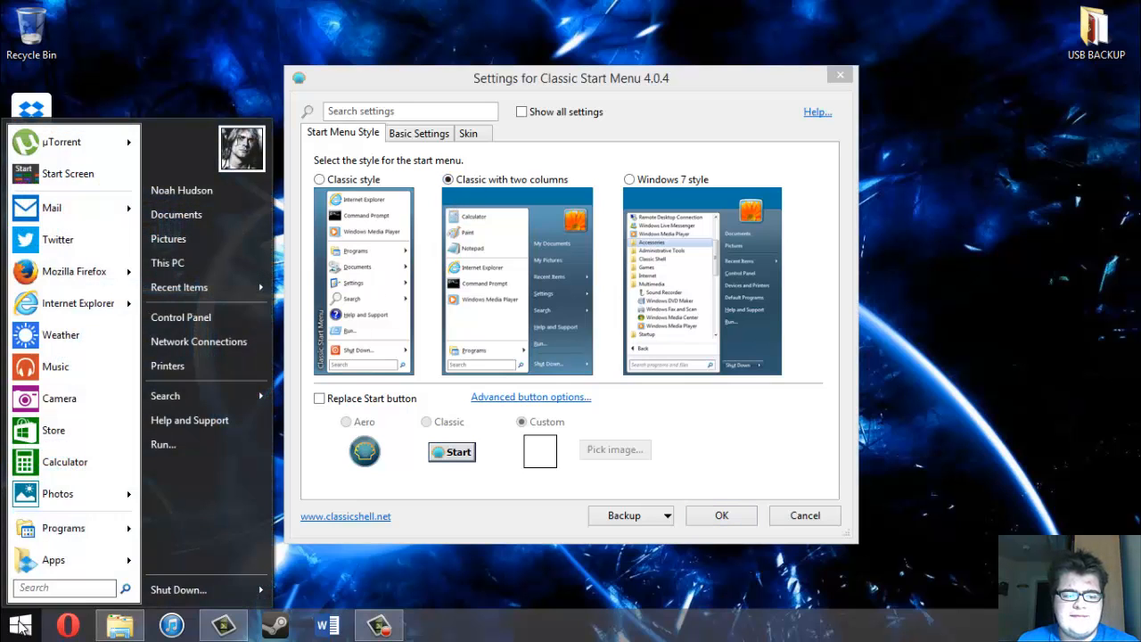
click(19, 625)
- Choose the Windows 7 style and preview the start menu
click(667, 180)
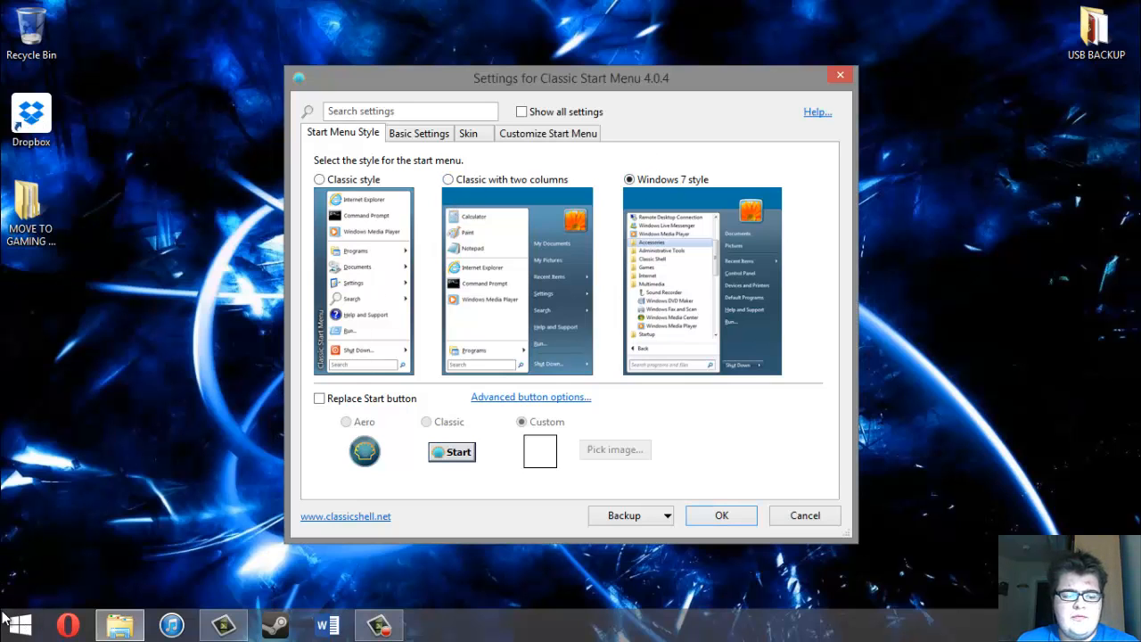
click(18, 624)
click(18, 624)
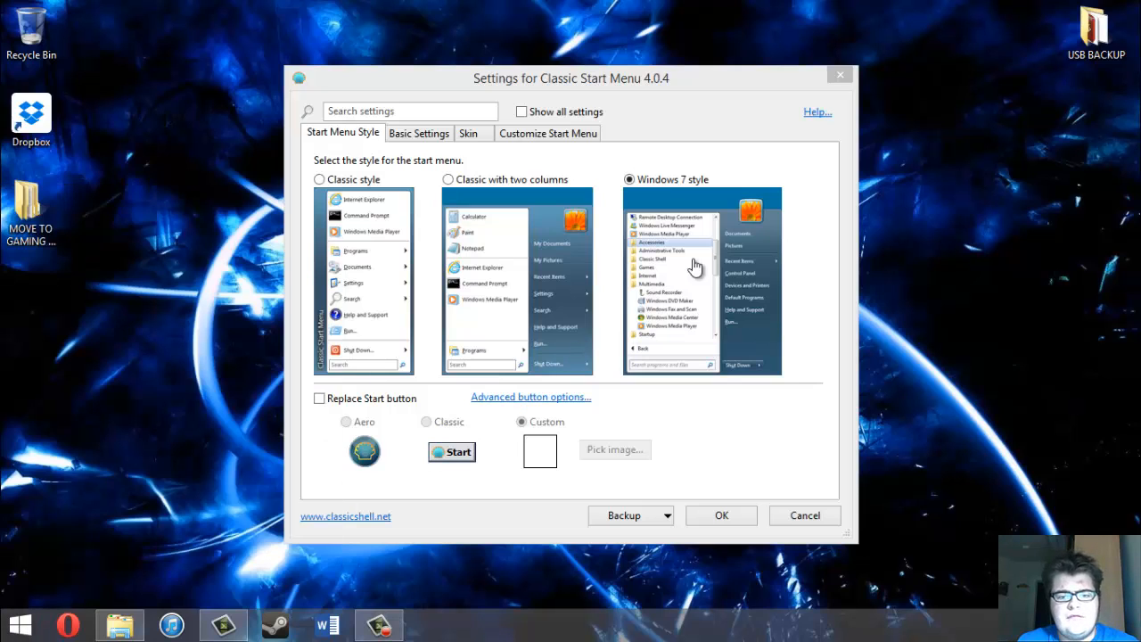
- Enable replacement of the Start button and choose the Aero button design
click(379, 402)
click(379, 402)
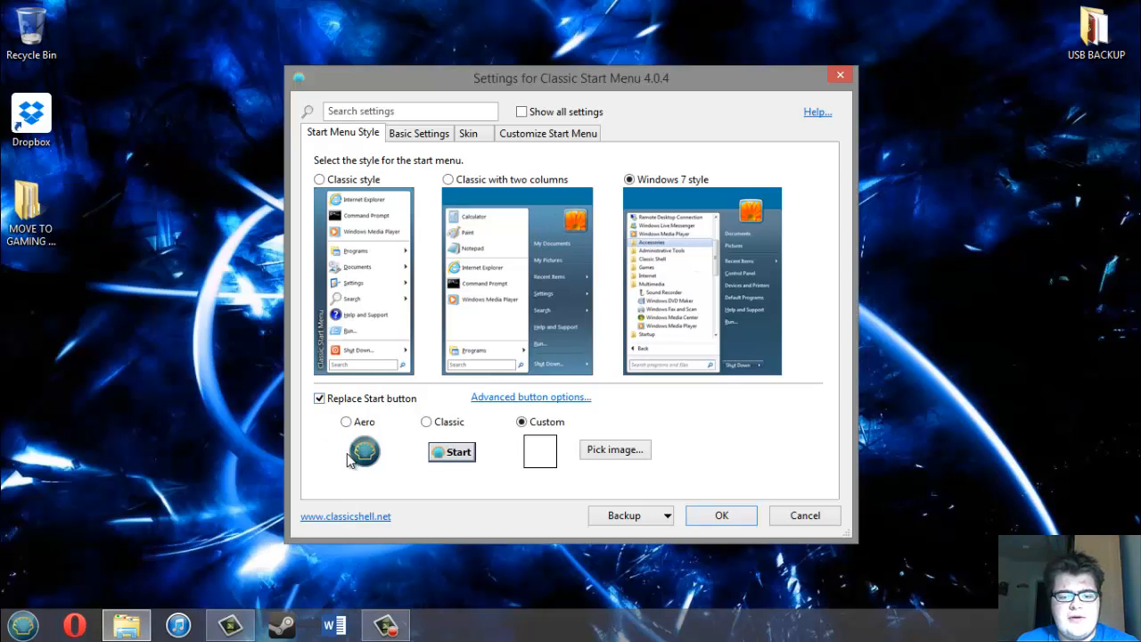
click(366, 424)
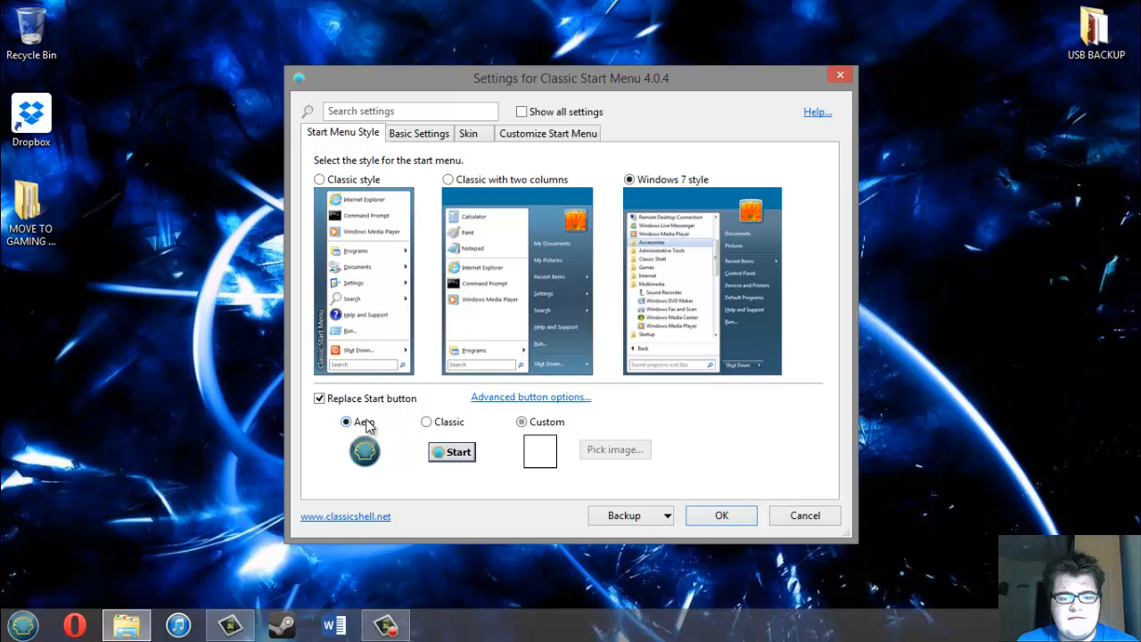
- Try the Classic design for the Start button, then turn off Start button replacement
click(448, 423)
click(525, 422)
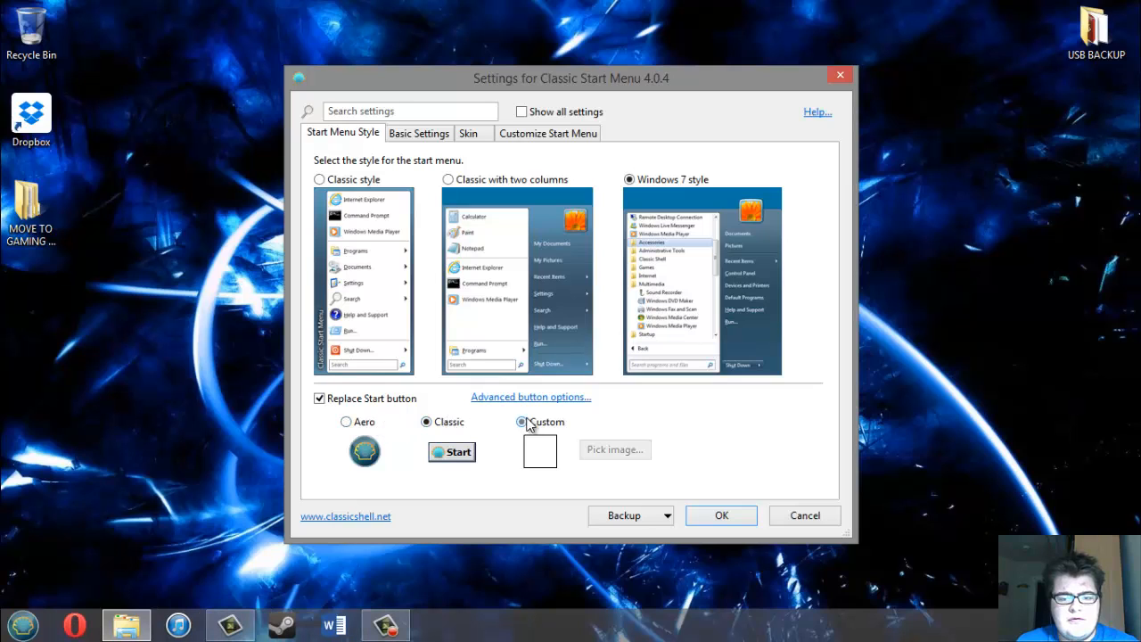
click(359, 403)
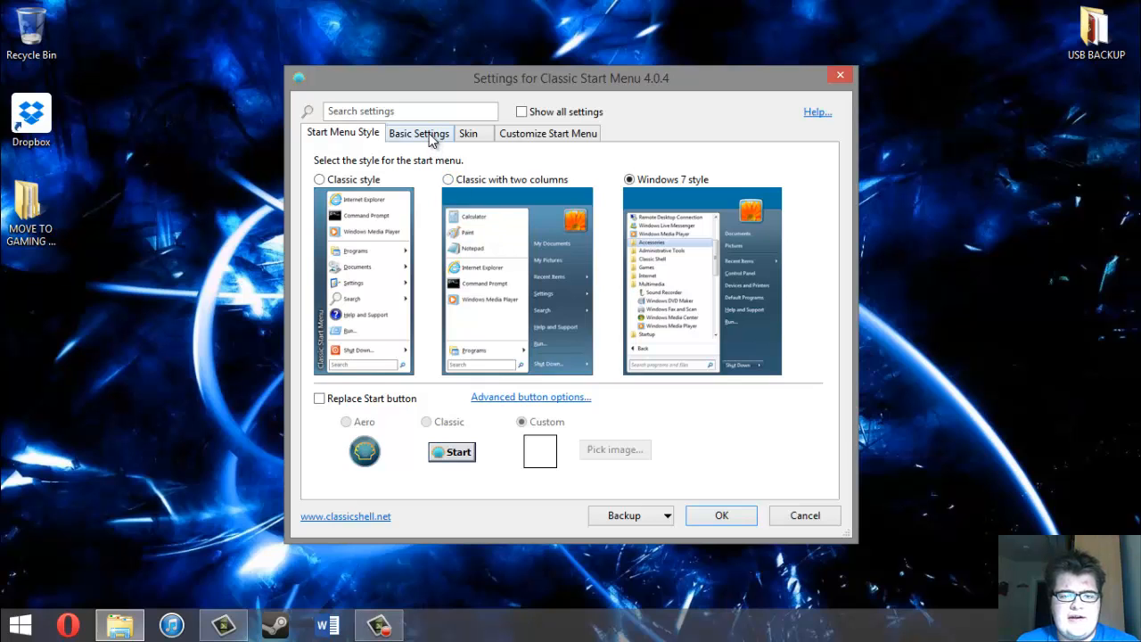
- Review the basic settings, including what each click and Windows key combination opens, the shutdown command and the search box options
click(429, 138)
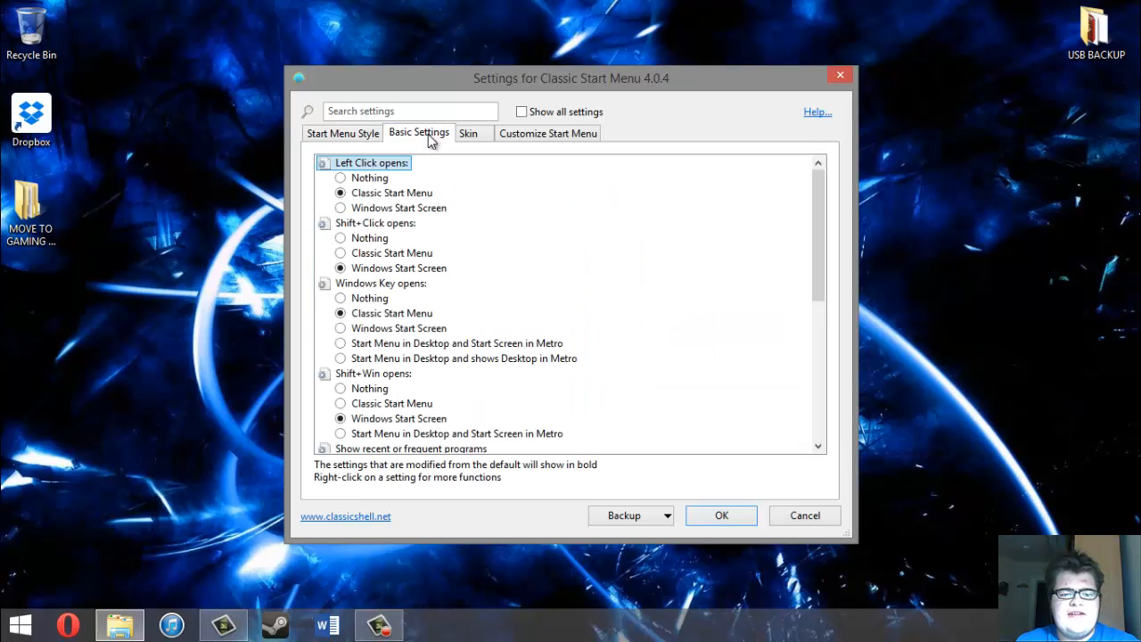
scroll(401, 222, down, 7)
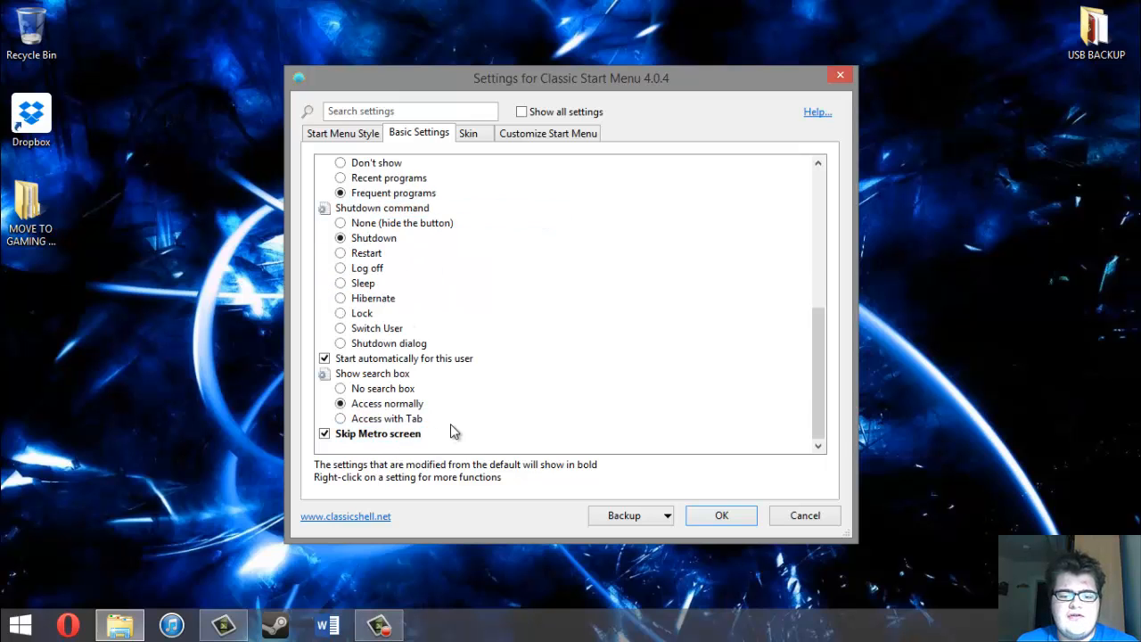
scroll(451, 426, up, 7)
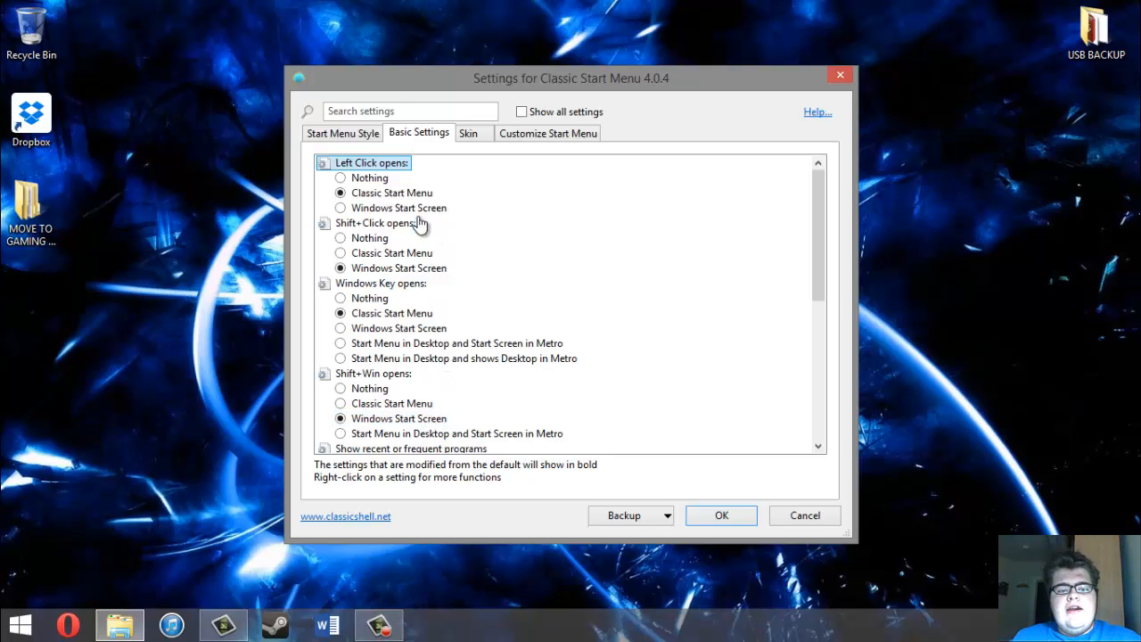
scroll(392, 225, down, 1)
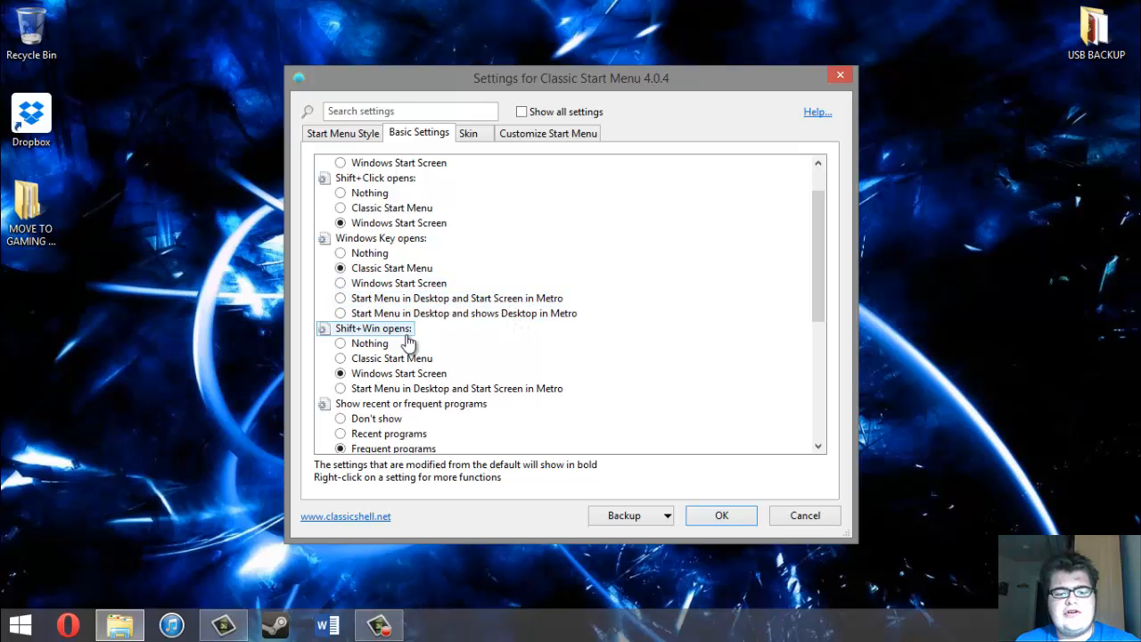
- Try the Classic Skin and preview the start menu with it
click(473, 133)
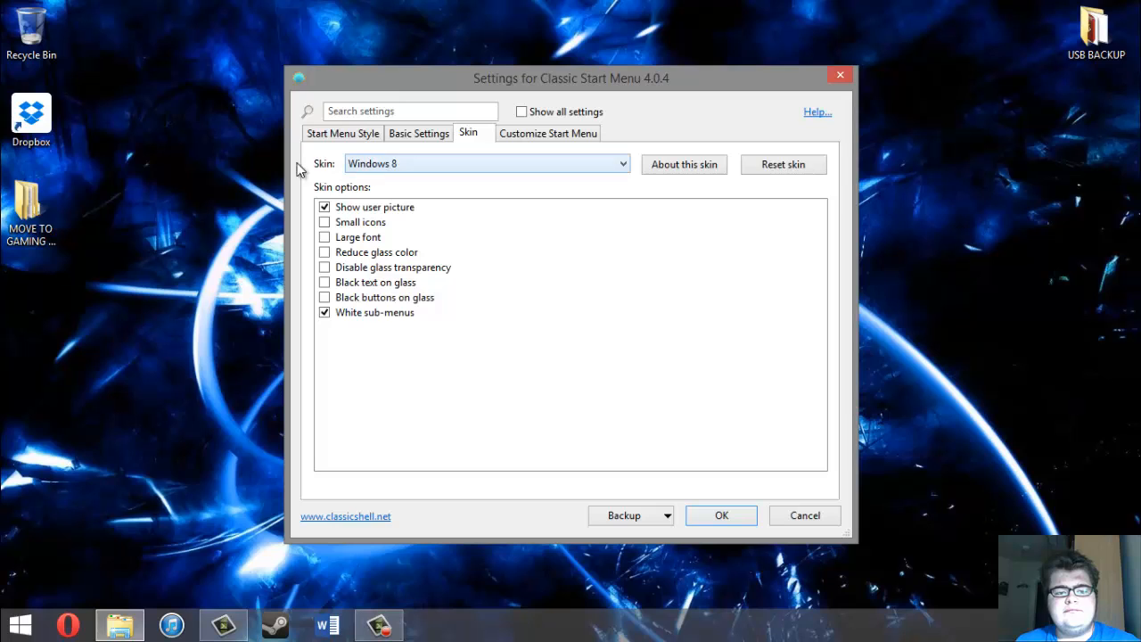
click(464, 168)
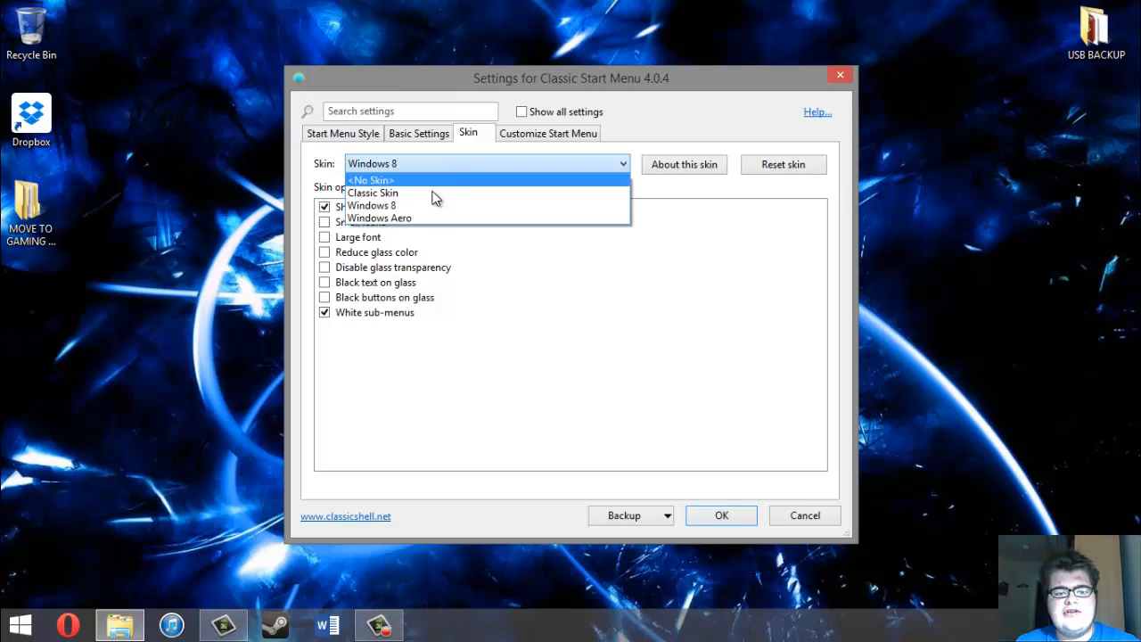
click(427, 194)
click(20, 625)
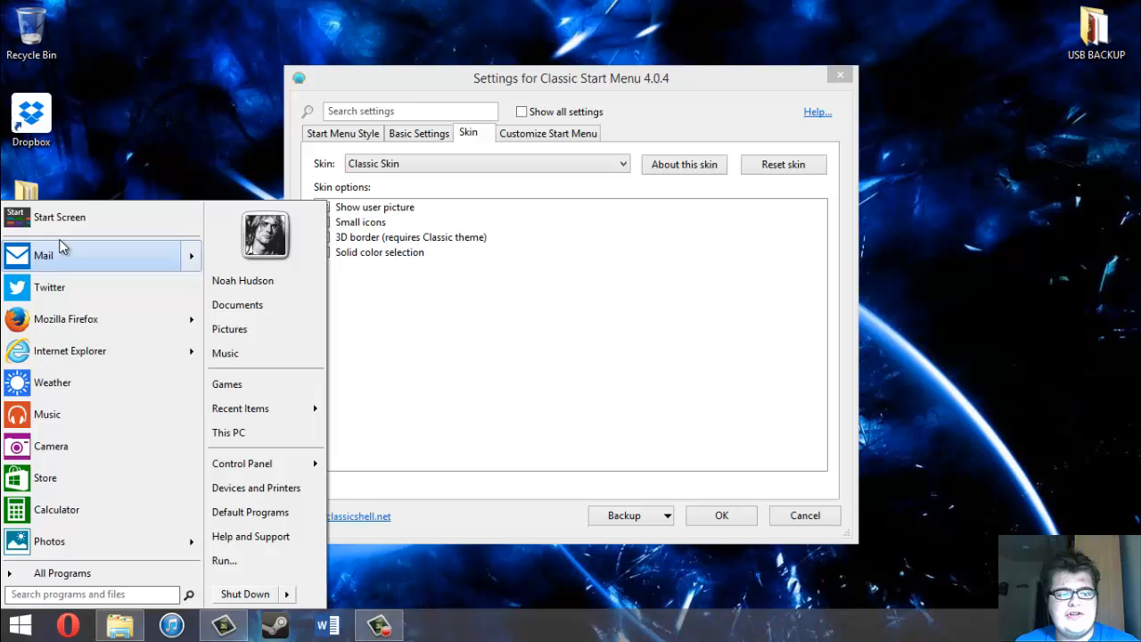
click(20, 625)
- Switch to the Windows 8 skin and preview the start menu with it
click(443, 168)
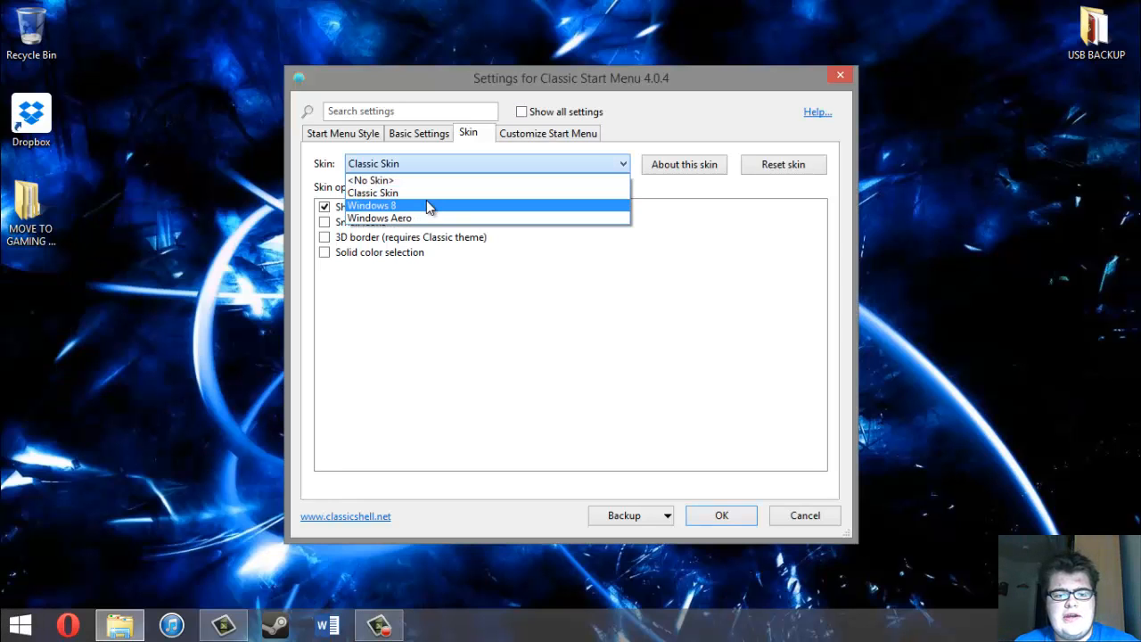
click(428, 207)
key(super)
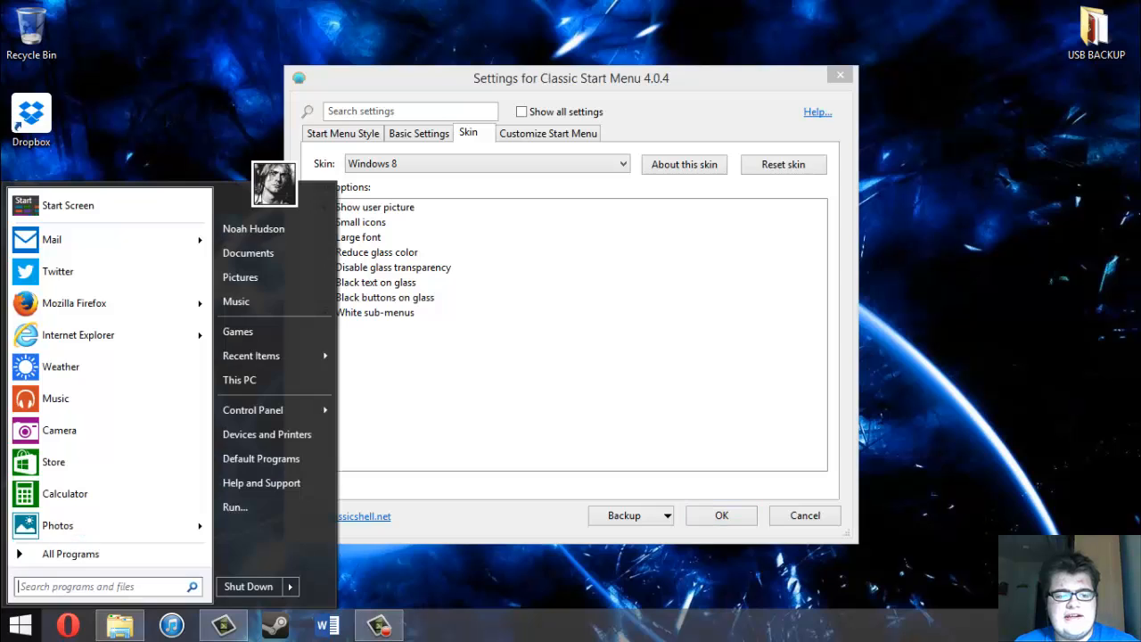
key(Escape)
- Preview the start menu with the Windows Aero skin, then set the skin to Windows 8
click(468, 165)
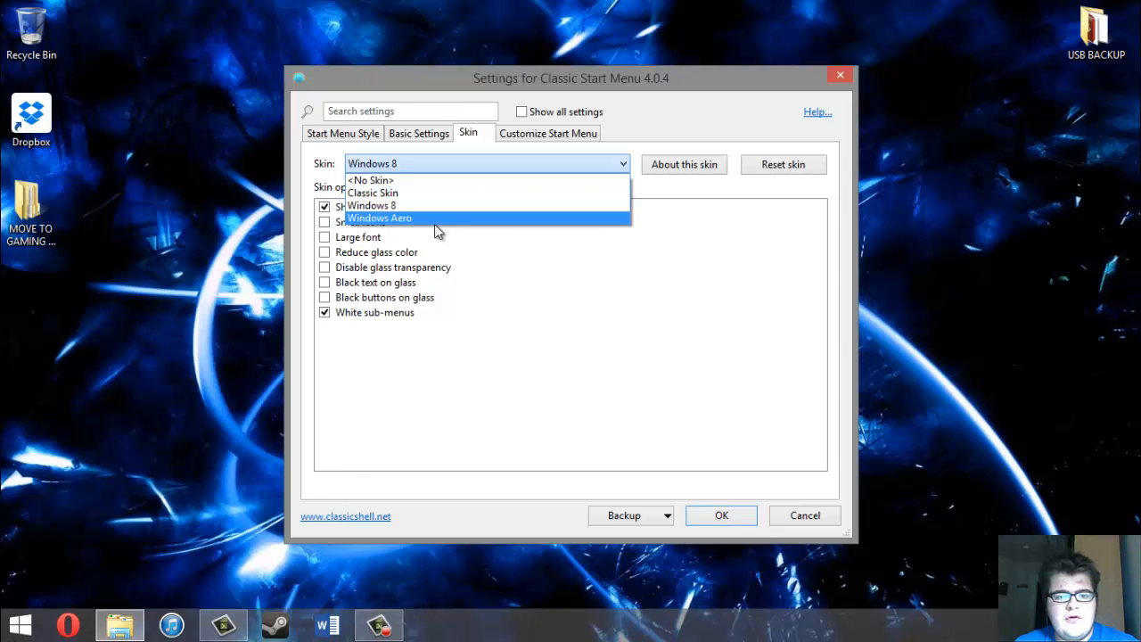
click(434, 216)
click(18, 626)
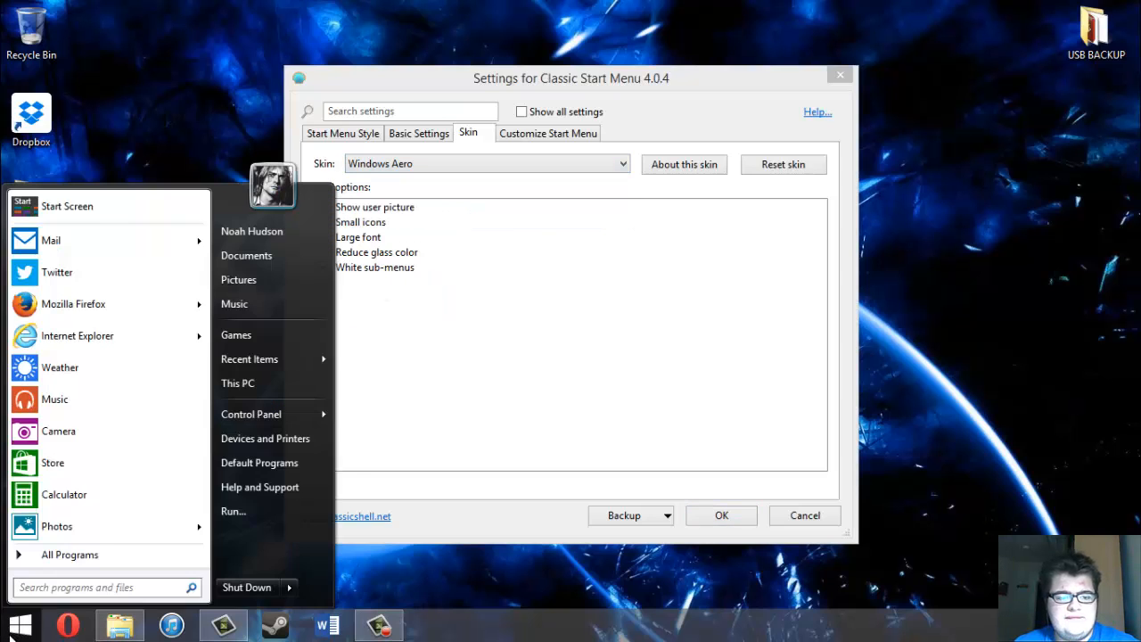
key(Escape)
click(456, 161)
click(438, 206)
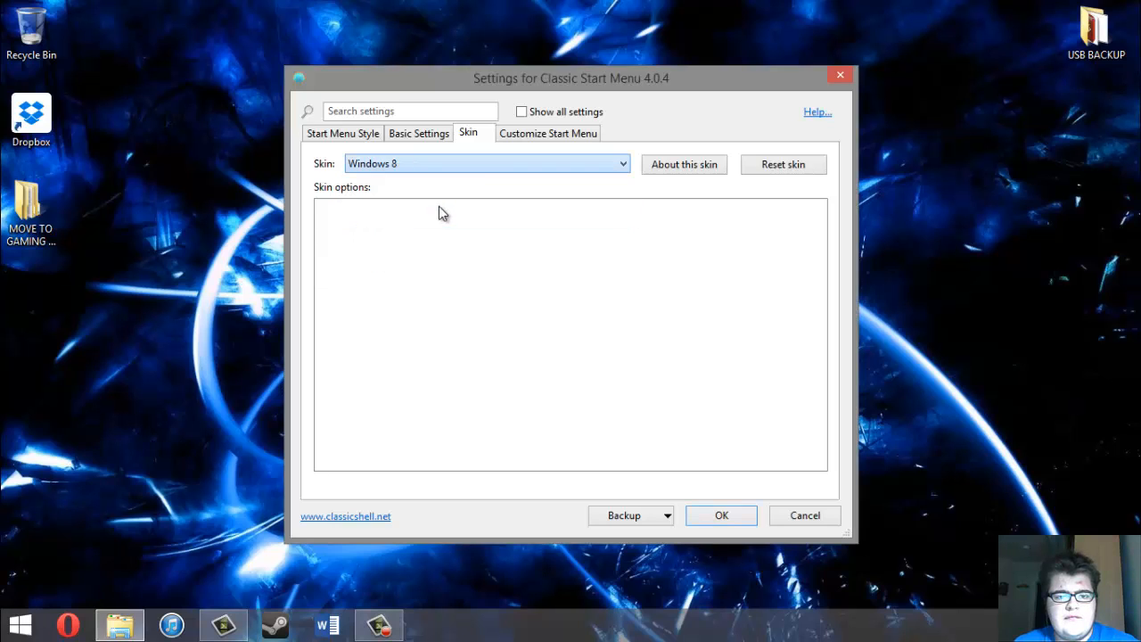
- Review the customizable start menu items and the settings backup options, then apply the start menu settings
click(544, 135)
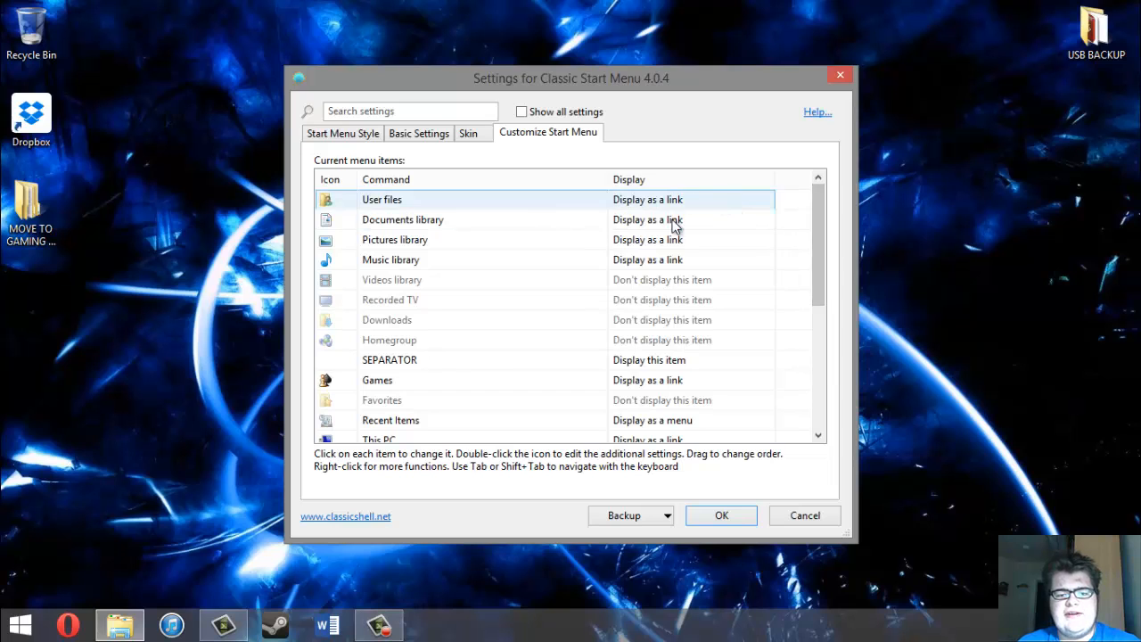
drag(819, 283, 822, 221)
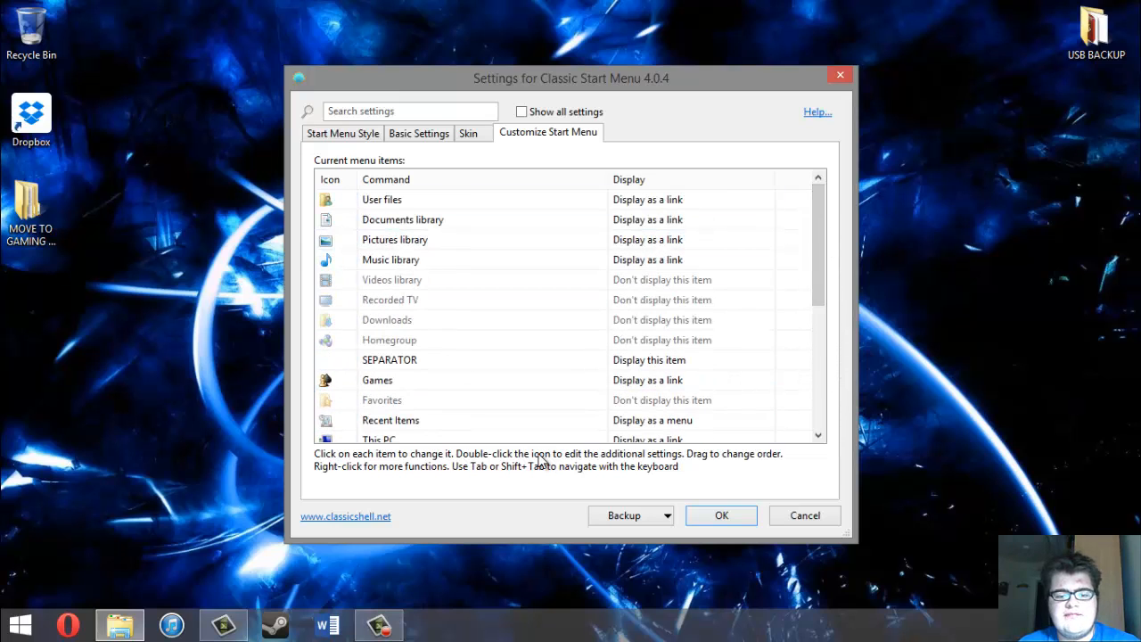
click(665, 517)
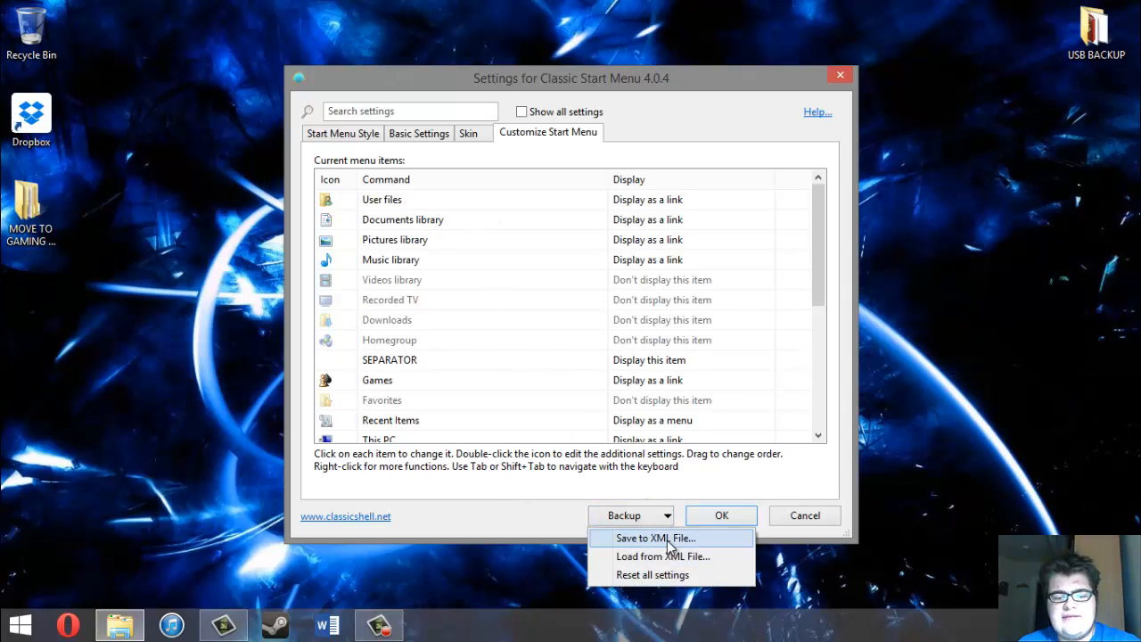
click(524, 499)
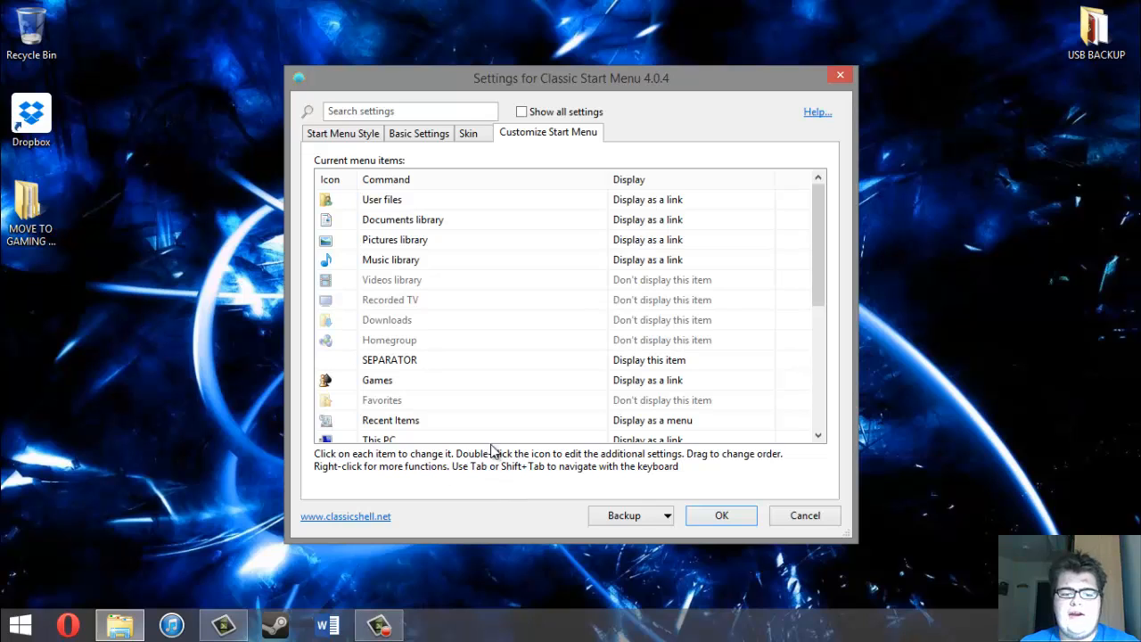
click(641, 514)
click(662, 508)
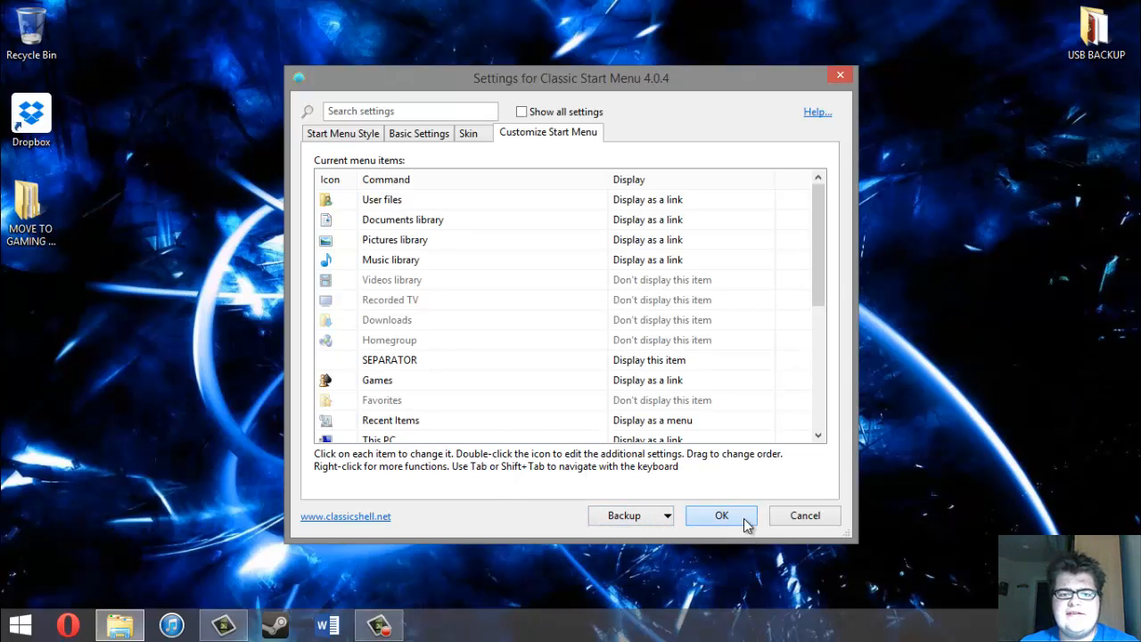
click(745, 521)
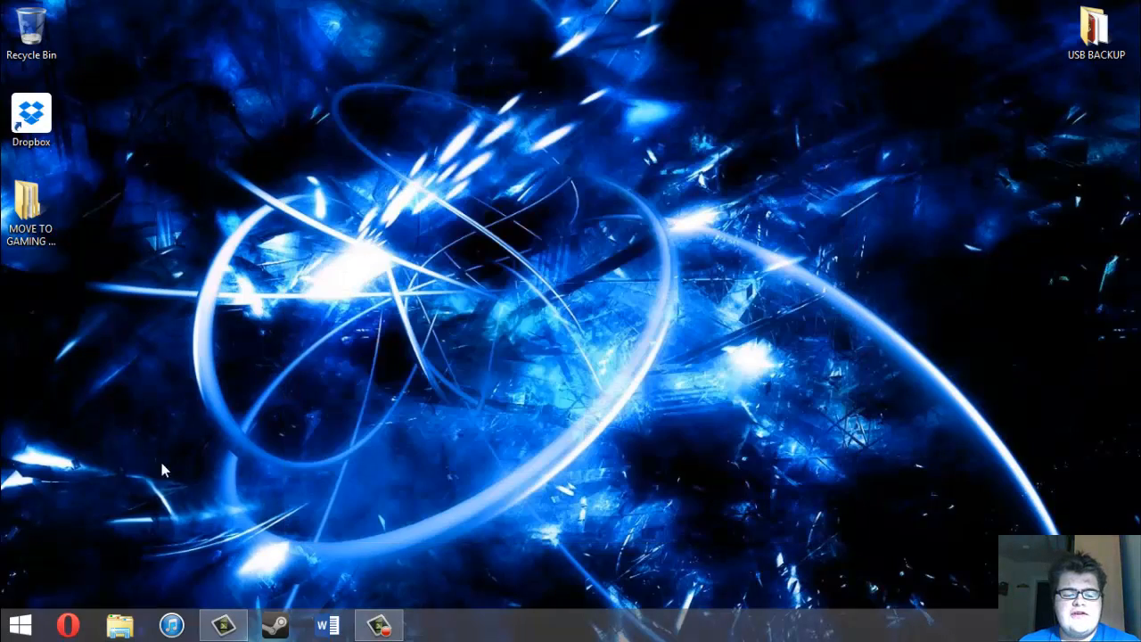
- Open This PC from the start menu and view the computer's system properties, then close the window
click(30, 627)
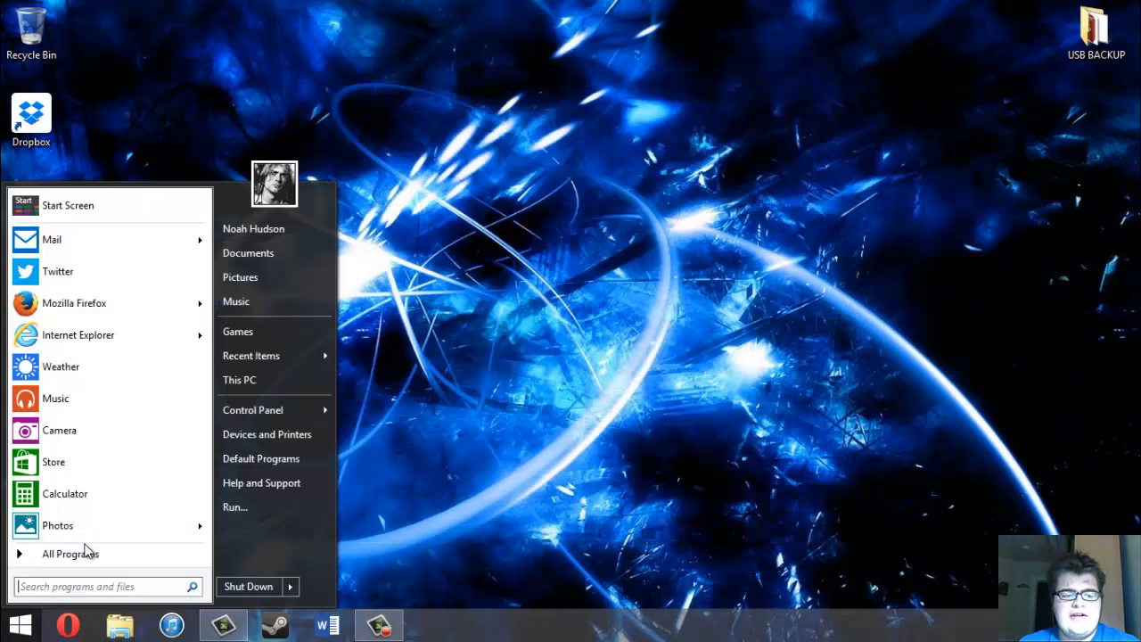
click(264, 374)
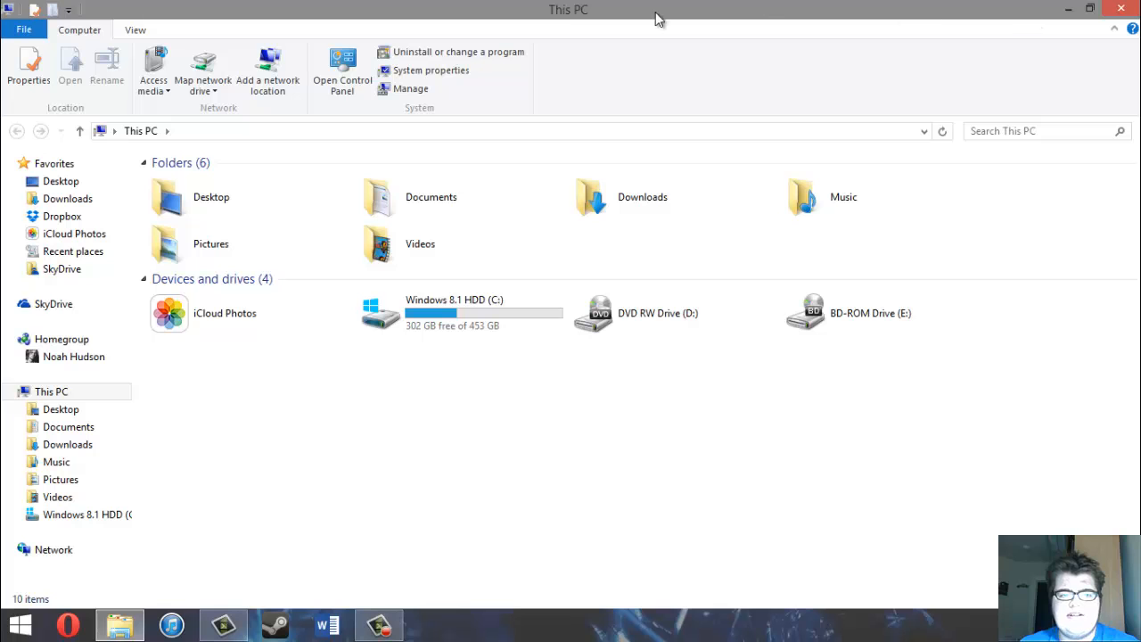
click(435, 71)
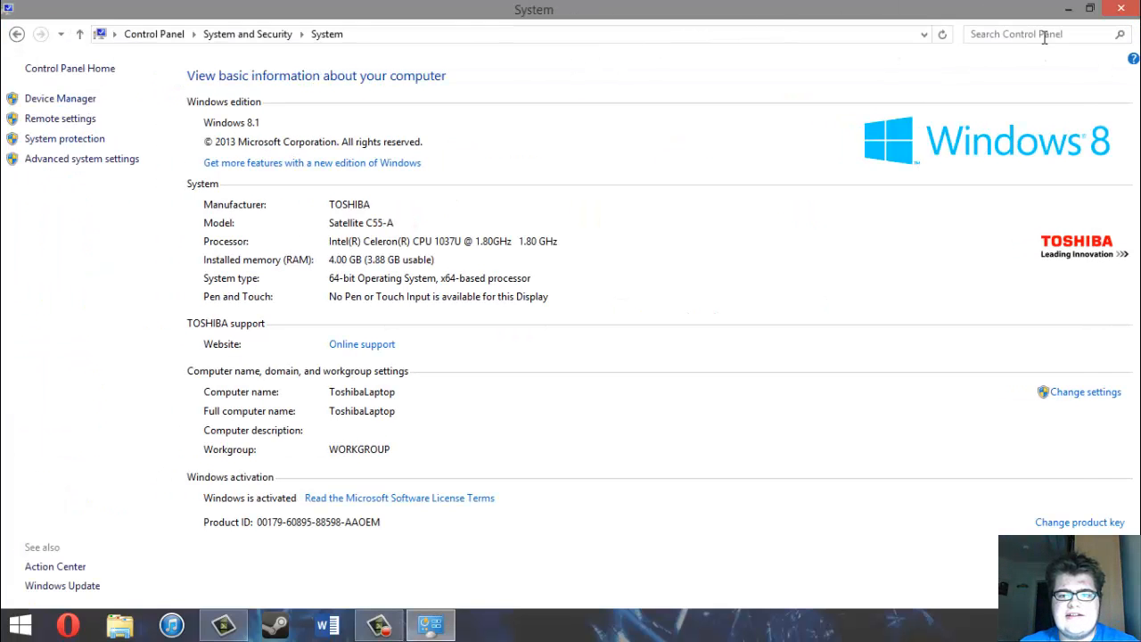
click(1135, 8)
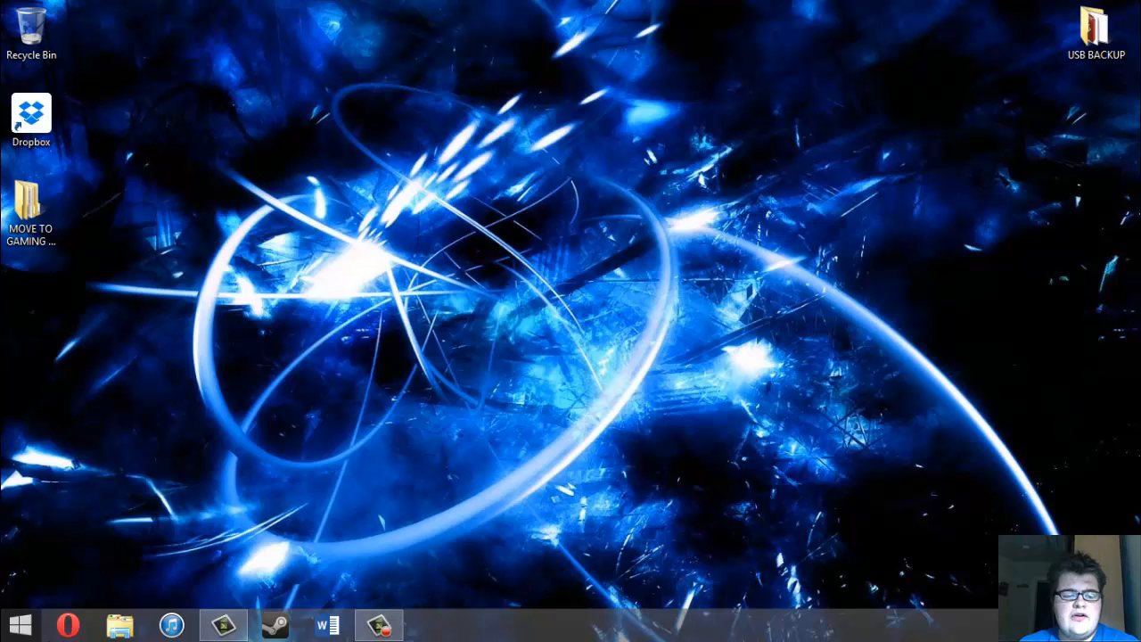
- Examine how Control Panel expands as a submenu in the start menu, then close the menu
click(20, 625)
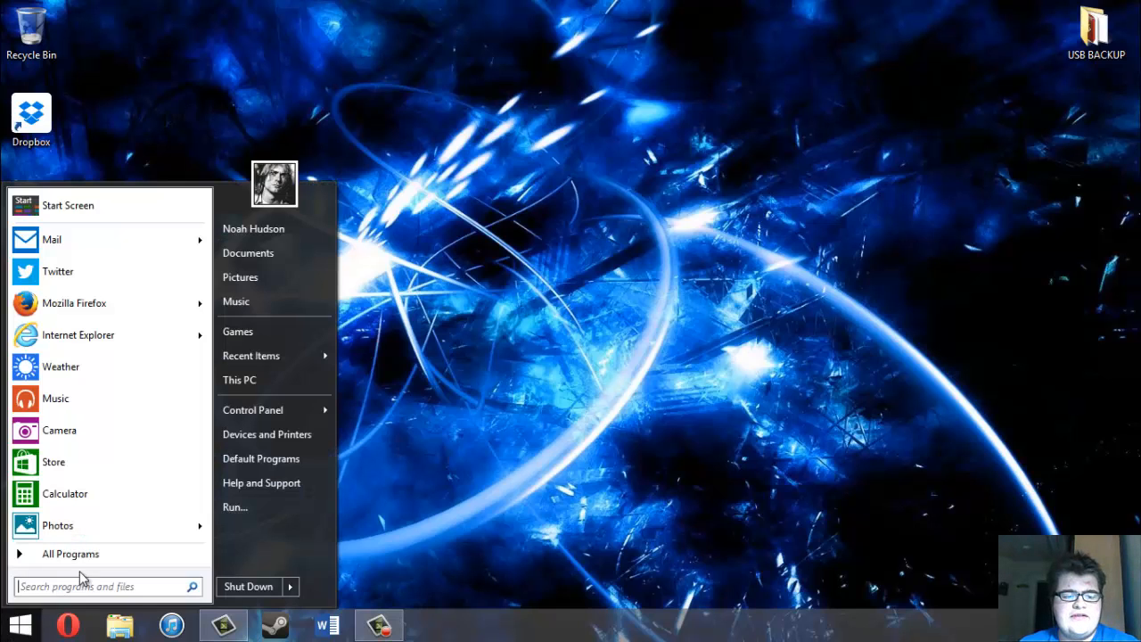
mouse_move(264, 412)
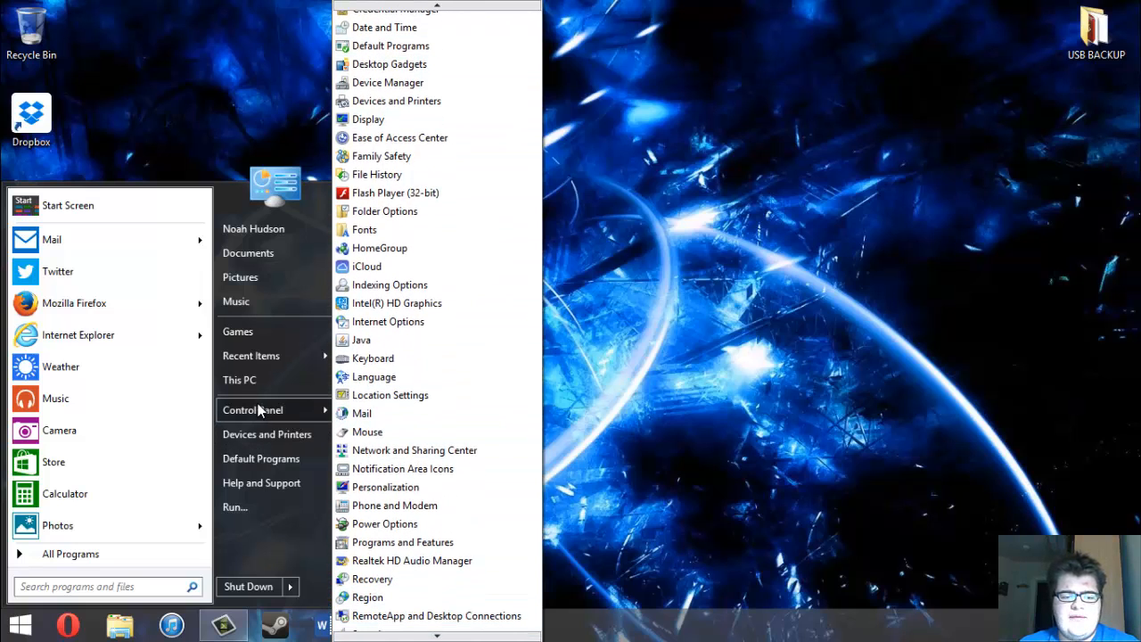
click(27, 619)
- Reopen the Classic Start Menu settings, set the Control Panel item to Display as a link, and apply the change
right_click(26, 619)
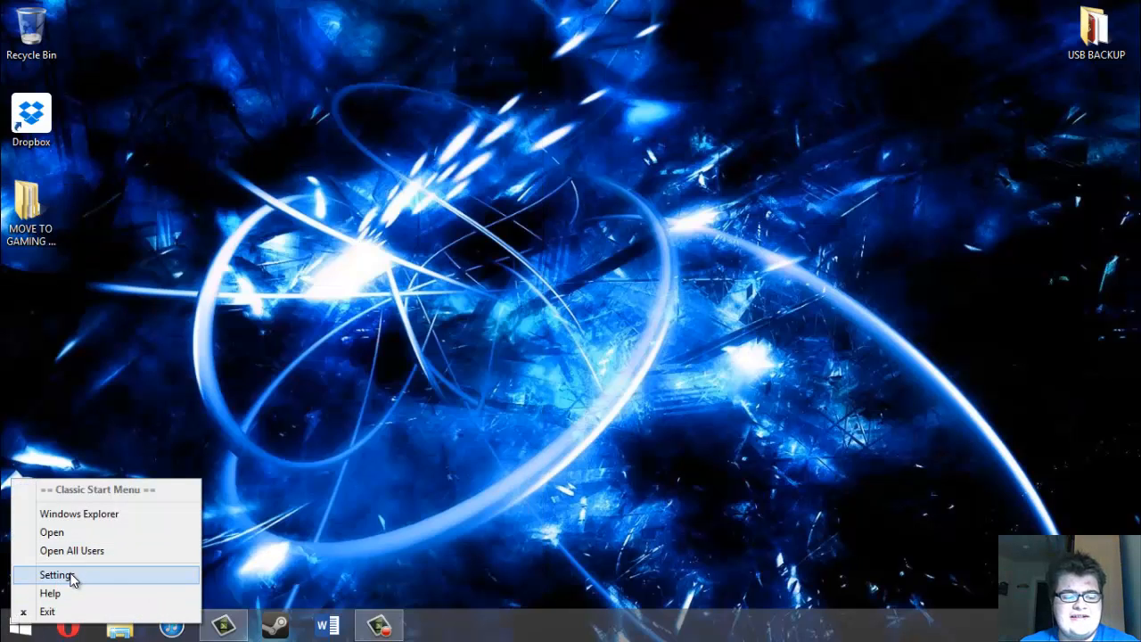
click(77, 577)
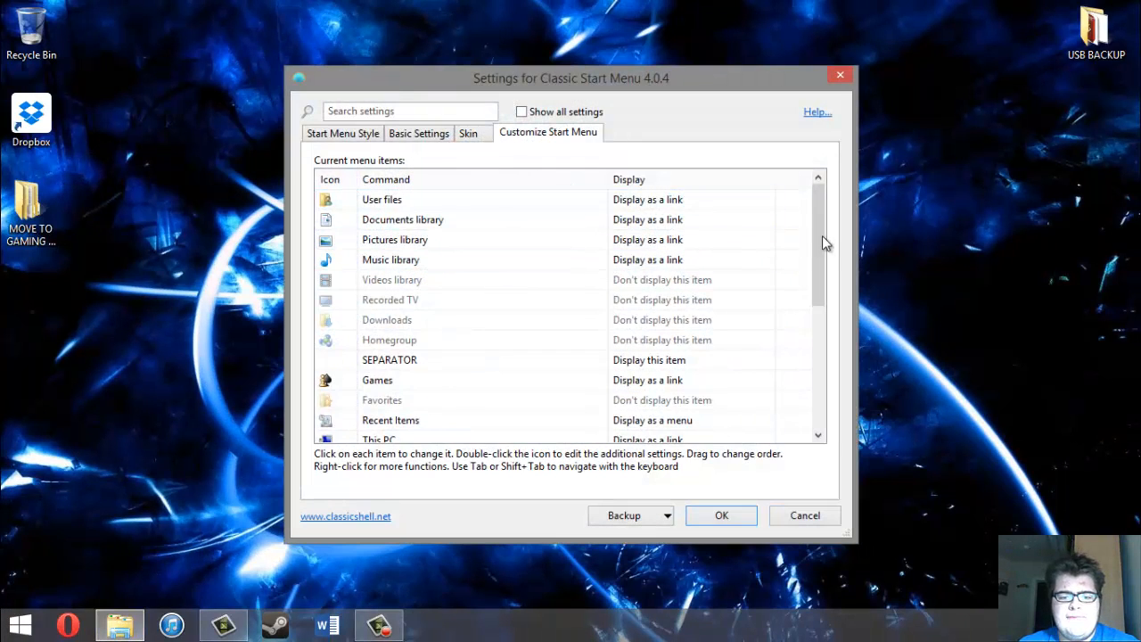
drag(824, 236, 813, 319)
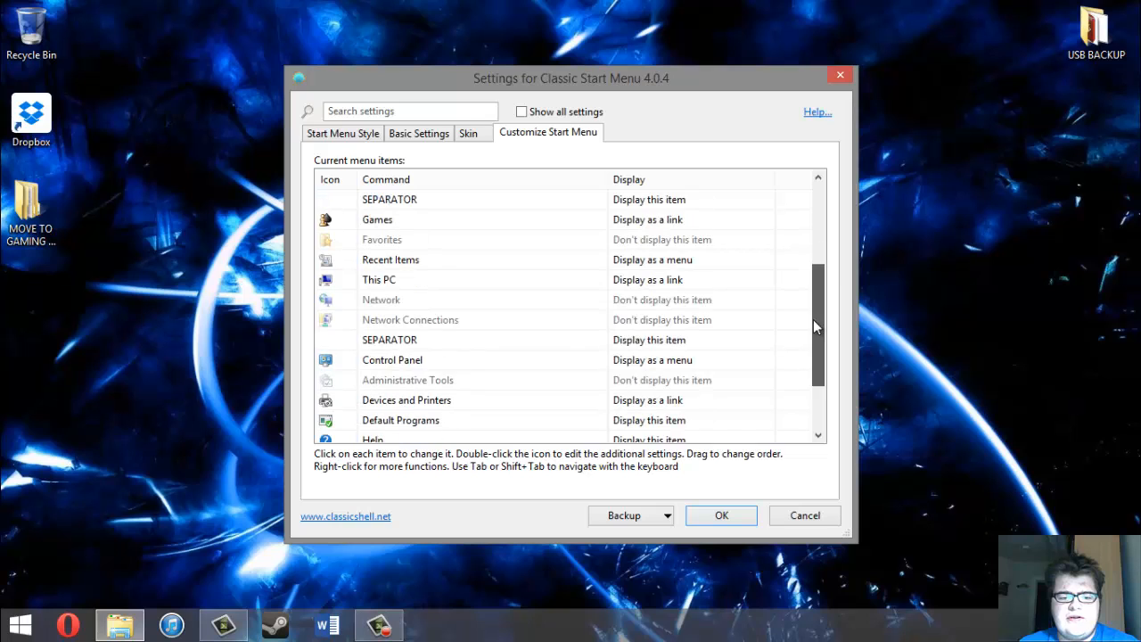
click(624, 361)
click(754, 363)
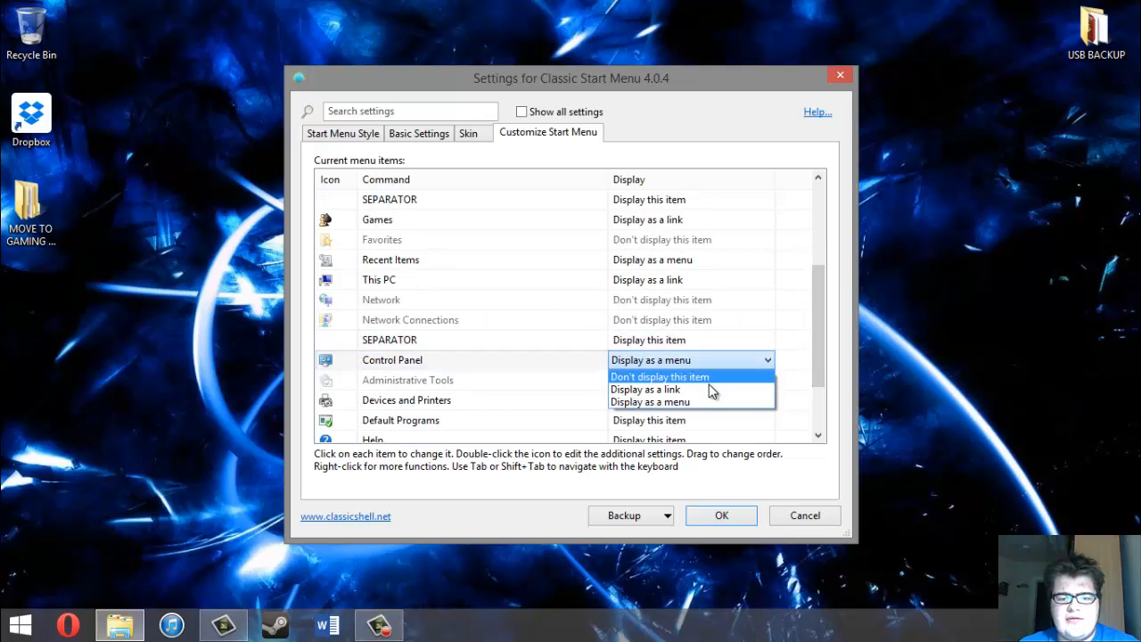
click(702, 389)
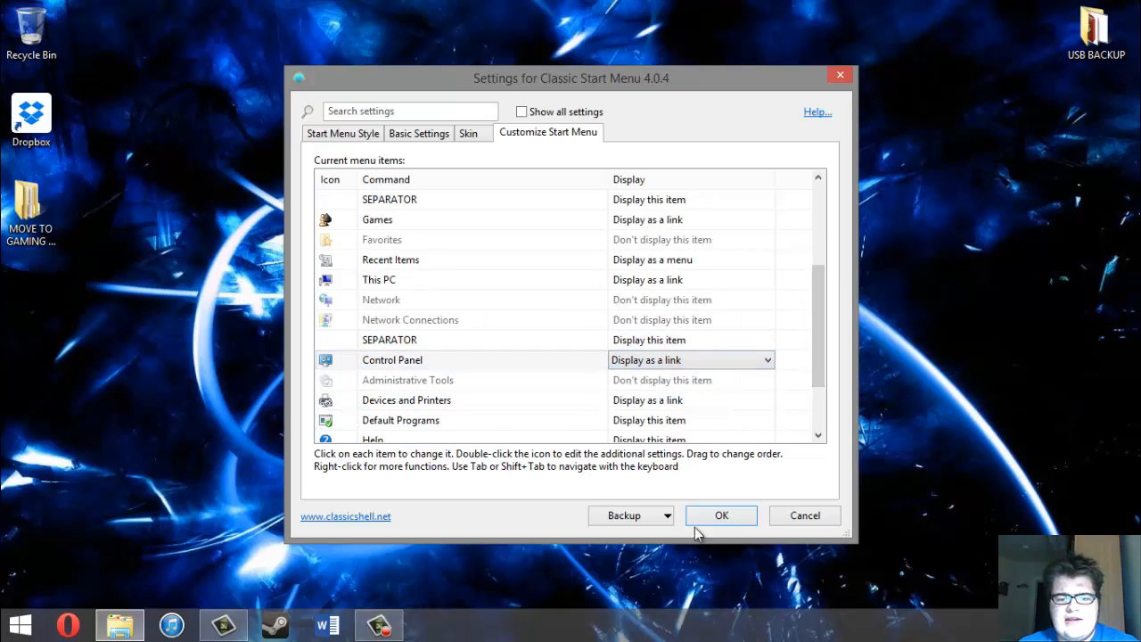
click(713, 515)
- Open Control Panel from the start menu and set its view to Category, then close it
click(20, 625)
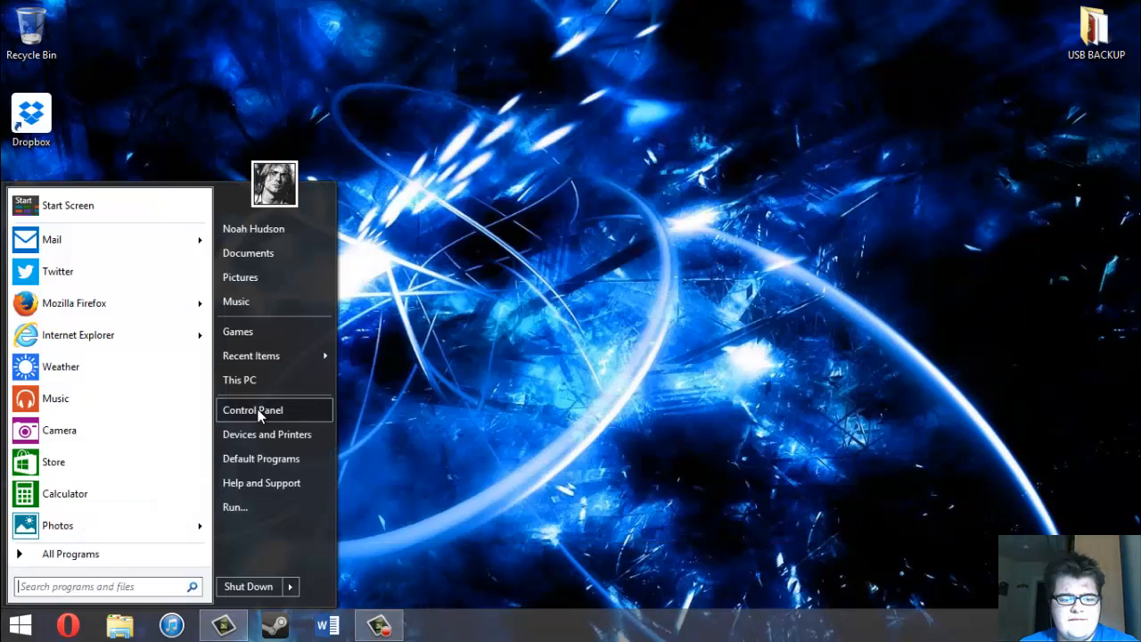
click(276, 410)
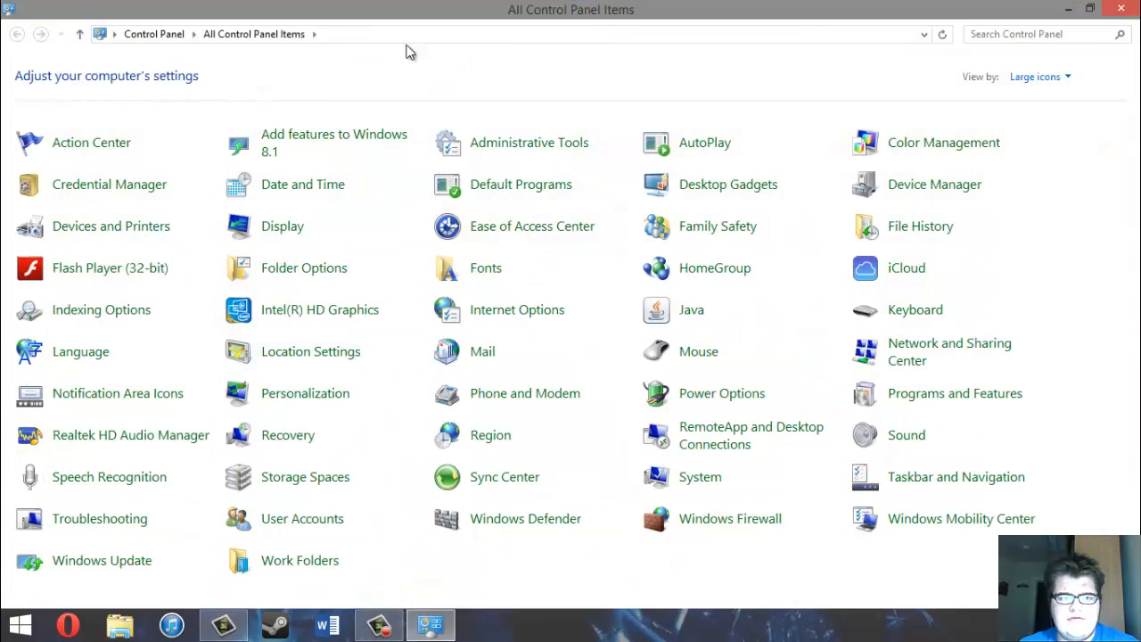
click(1016, 78)
click(1029, 101)
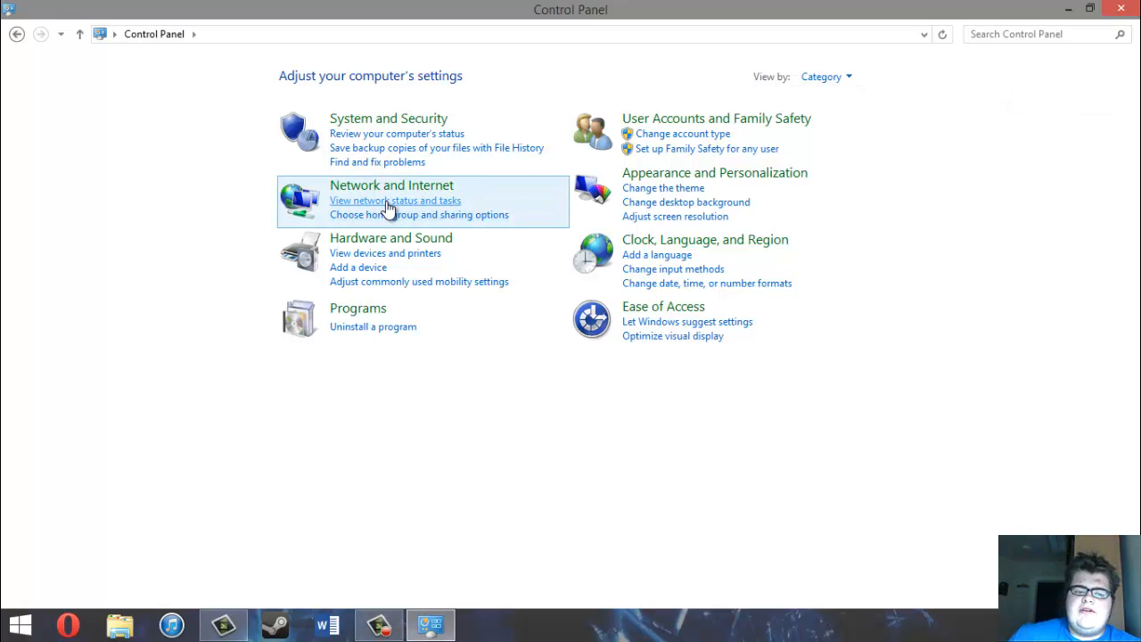
click(1121, 8)
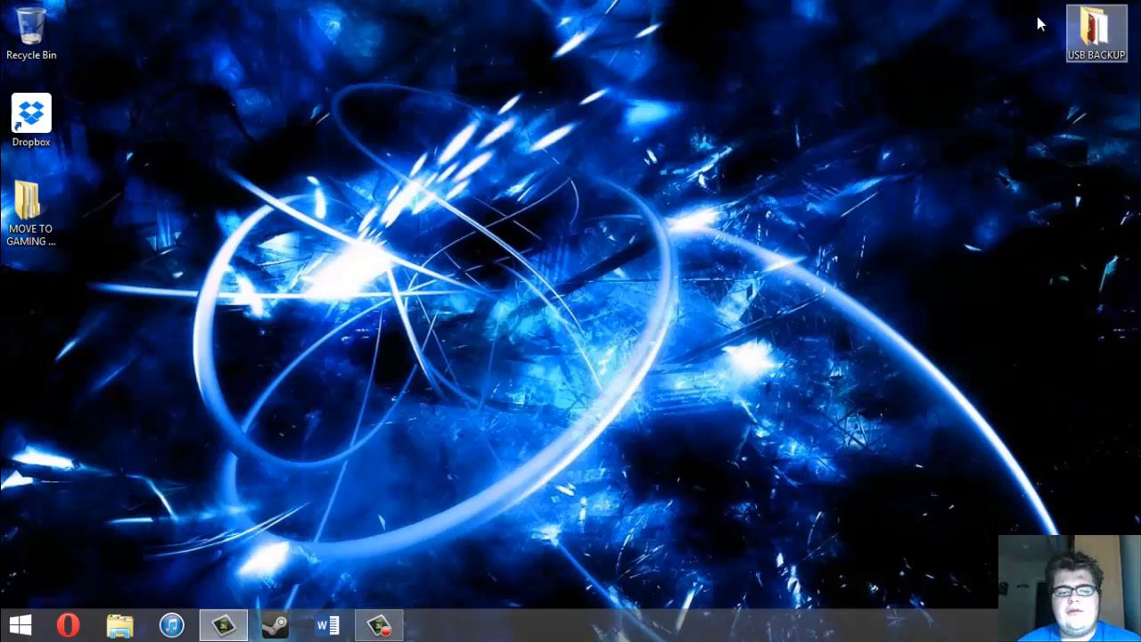
- View the shortcut options of the Control Panel item in the start menu, then dismiss them
click(20, 625)
right_click(253, 411)
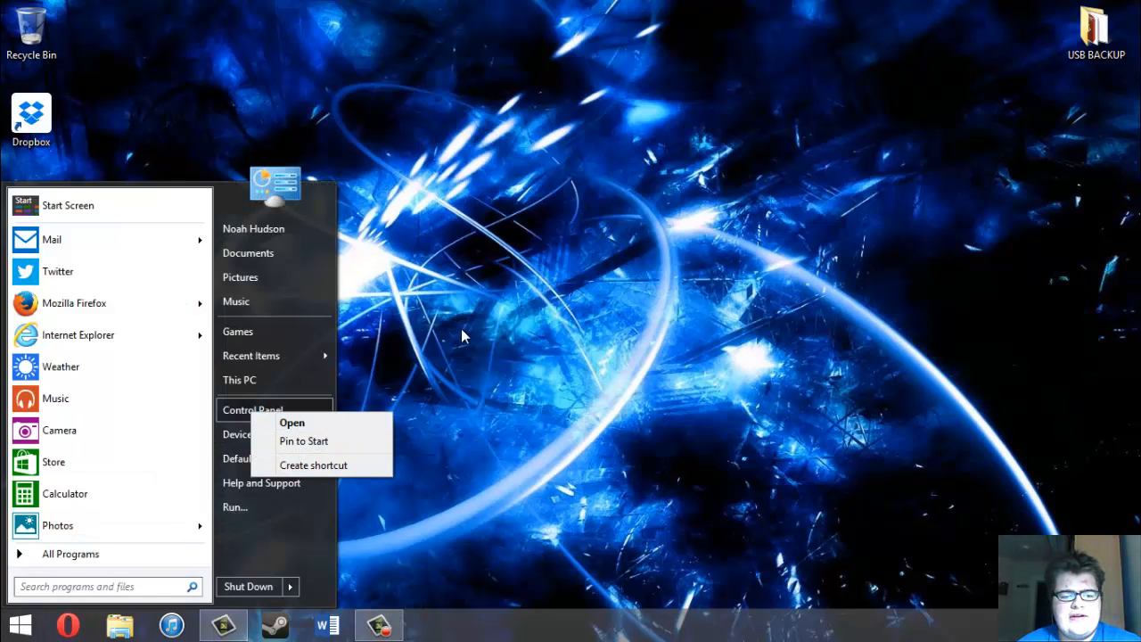
click(389, 340)
click(379, 625)
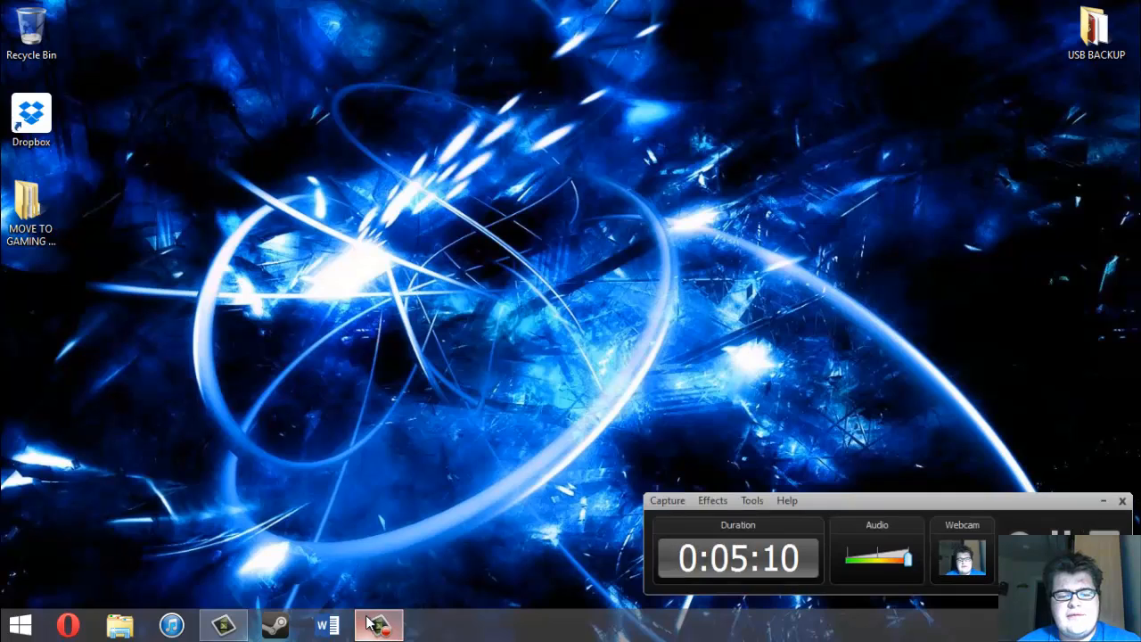